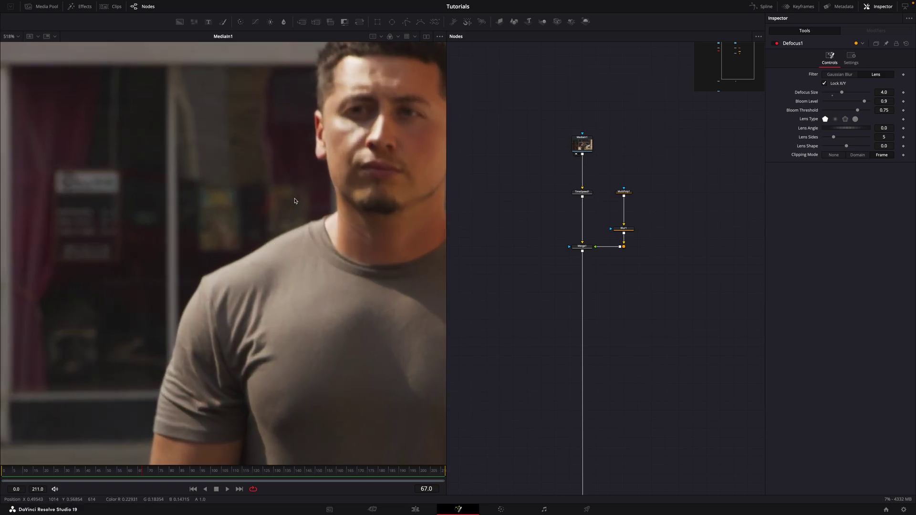
Show the cut-out man from the Merge1 node in the viewer and look over his outline.
scroll(229, 155, "down", 5)
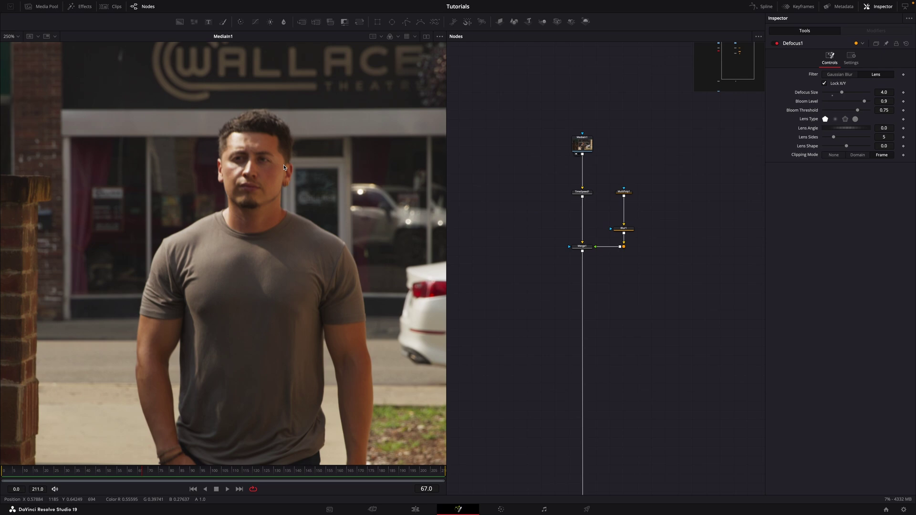
left_click_drag(535, 293, 610, 253)
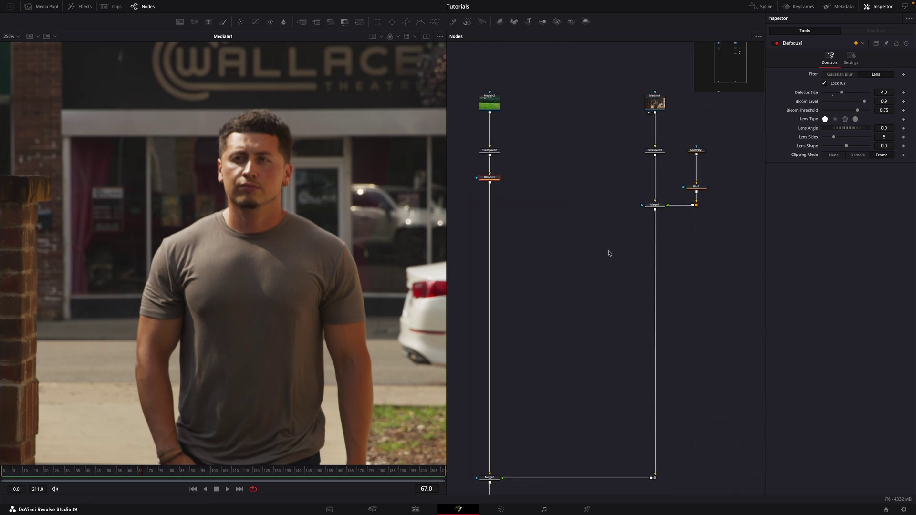
left_click(649, 210)
scroll(284, 253, "down", 2)
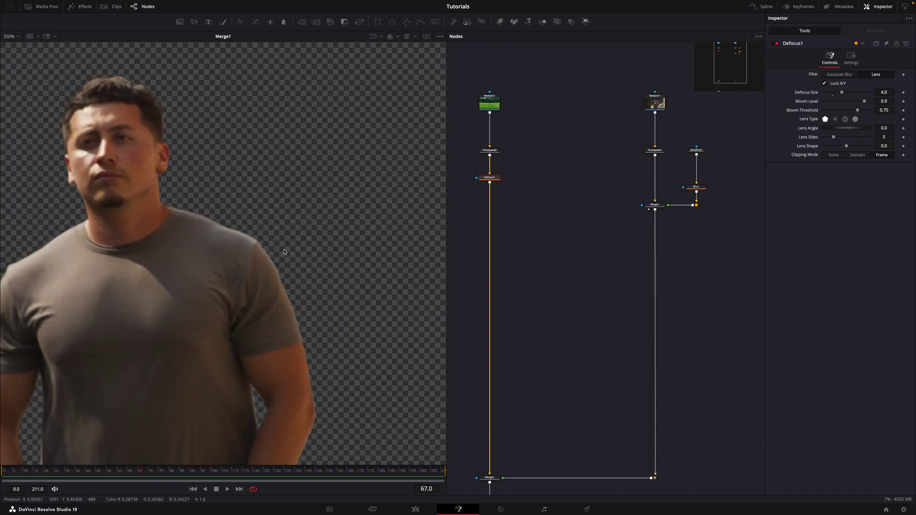
left_click_drag(203, 287, 330, 252)
scroll(331, 253, "down", 2)
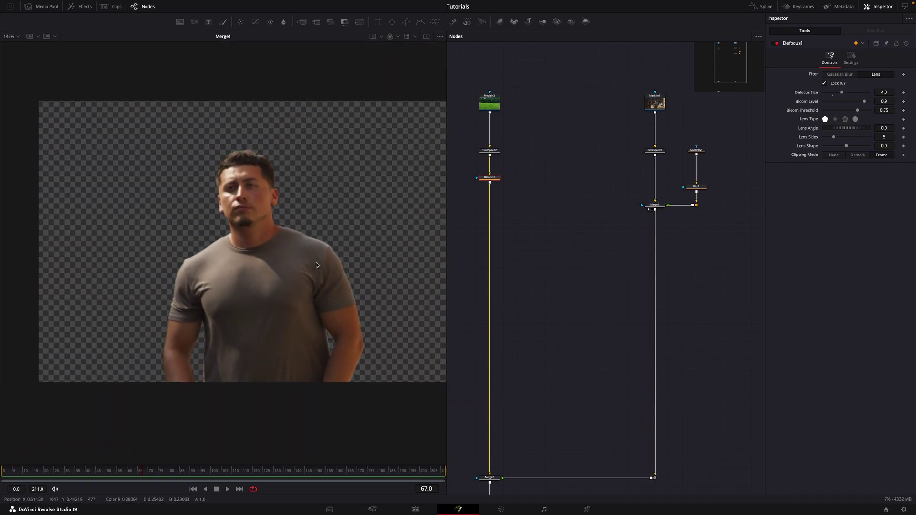
Show the Merge2 composite in the viewer and examine the man's shoulder edge against the grass background up close.
left_click_drag(575, 366, 611, 245)
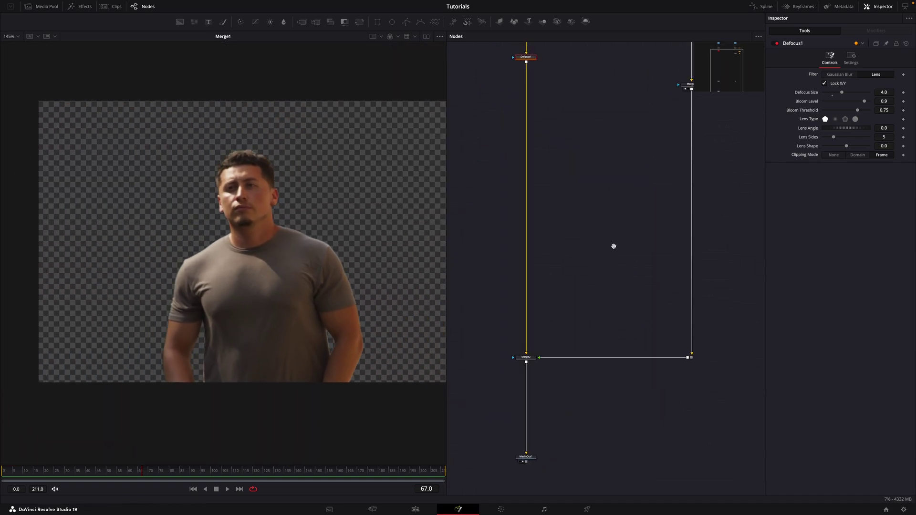
left_click(520, 362)
scroll(197, 255, "up", 5)
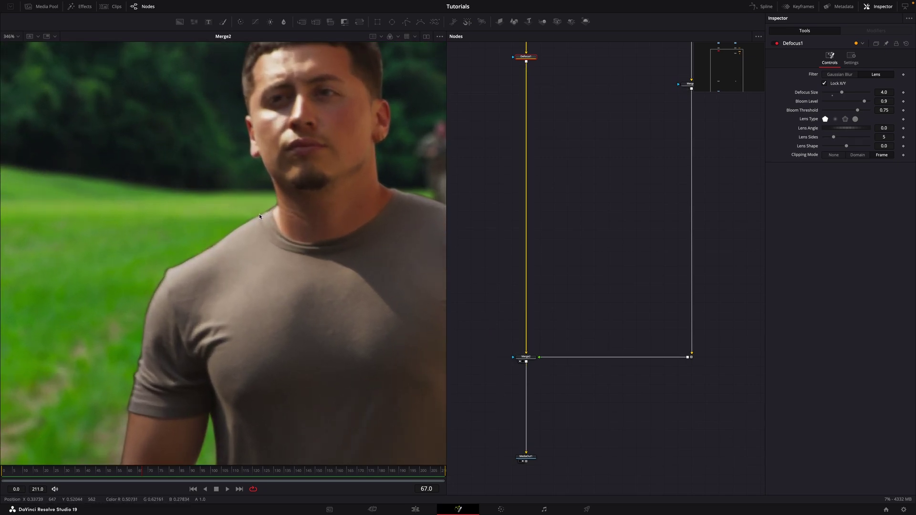
scroll(214, 249, "up", 4)
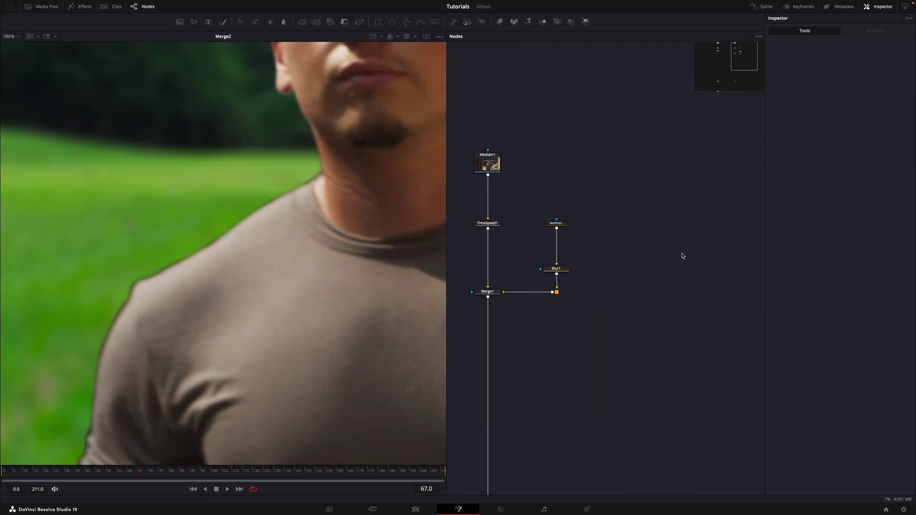
Try an ErodeDilate node between MultiPoly1 and Blur1 with an amount of about -0.0011 and check the man's edges.
key("shift+space")
type("erode")
key("Return")
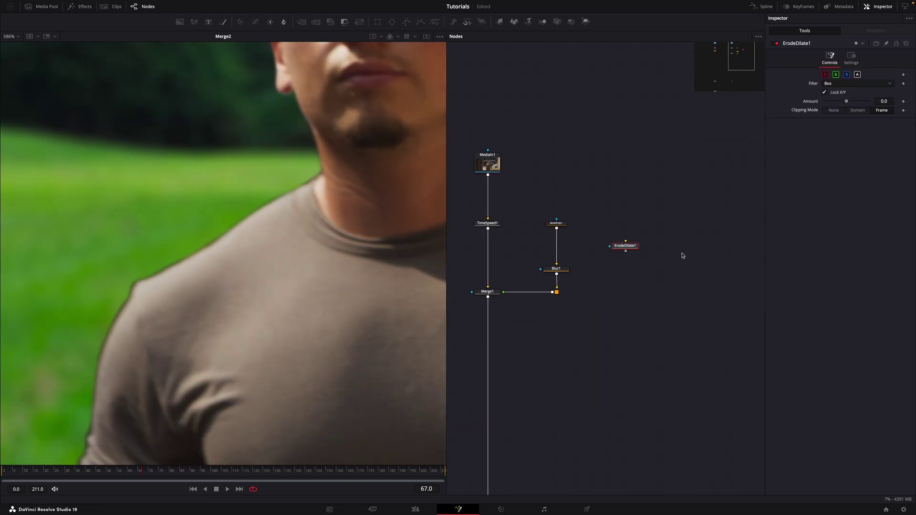
left_click_drag(623, 246, 555, 246)
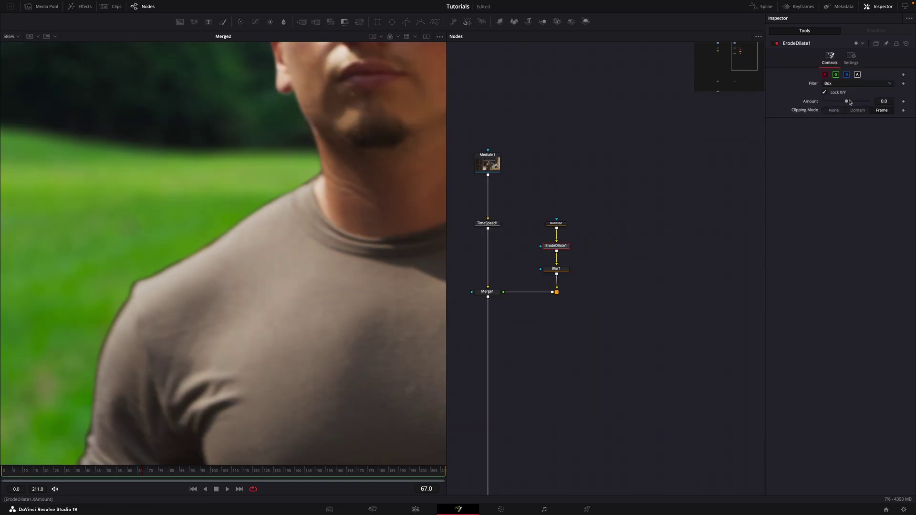
left_click_drag(850, 102, 846, 103)
left_click_drag(238, 136, 208, 399)
left_click_drag(312, 336, 325, 77)
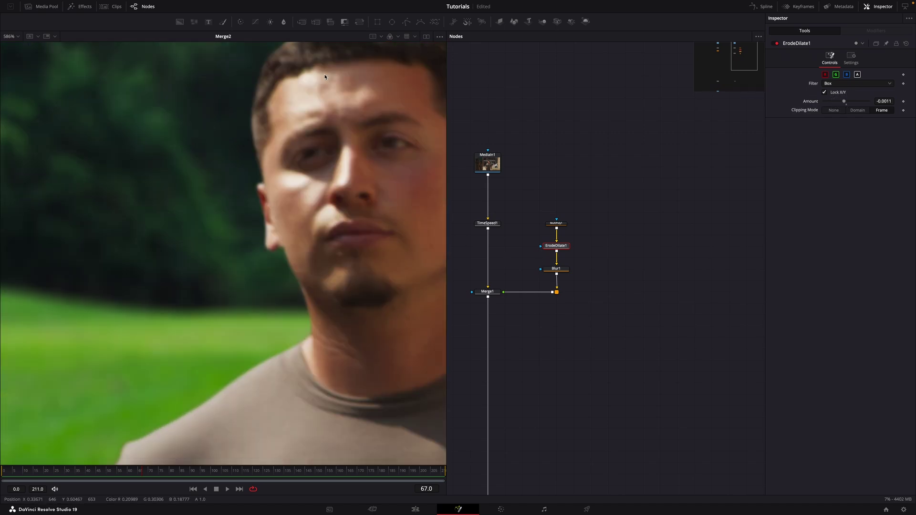
scroll(325, 77, "down", 5)
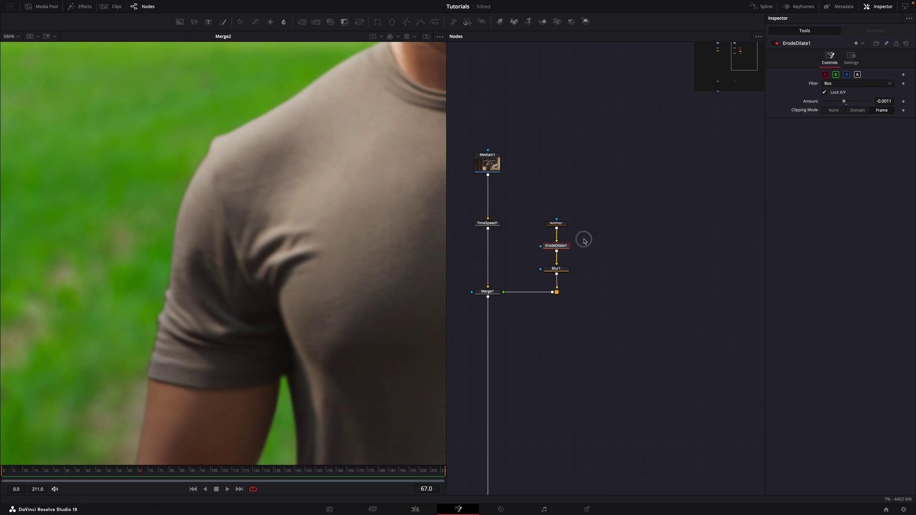
Remove the ErodeDilate node from between MultiPoly1 and Blur1.
left_click_drag(583, 239, 530, 256)
key("Delete")
scroll(355, 175, "down", 5)
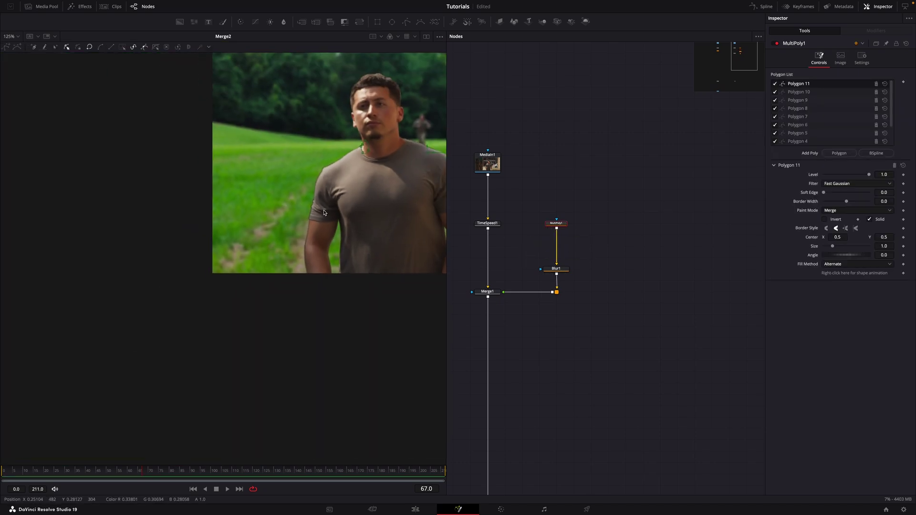
scroll(355, 176, "up", 5)
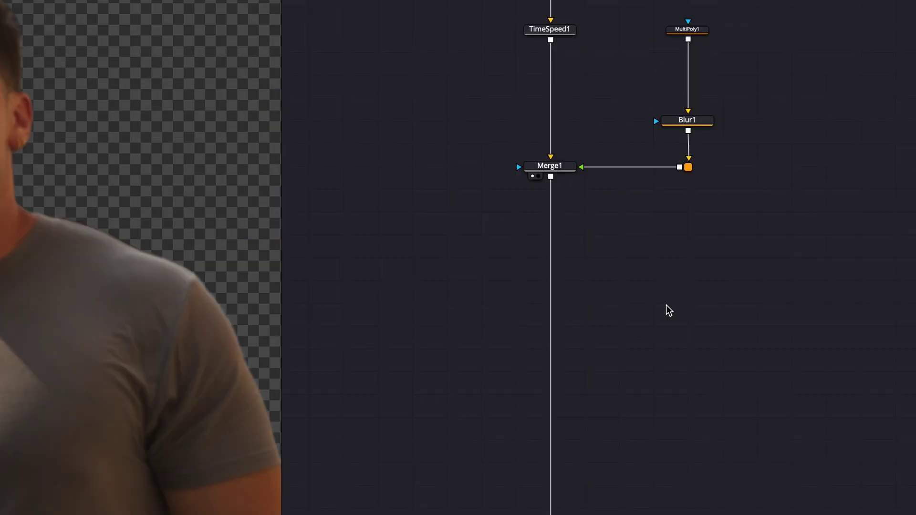
Add an ErodeDilate node directly after Merge1 on the foreground branch.
key("shift+space")
type("erode")
key("Return")
left_click_drag(662, 307, 551, 282)
Add a Clean Plate node directly after ErodeDilate1 on the foreground branch.
key("shift+space")
type("clea")
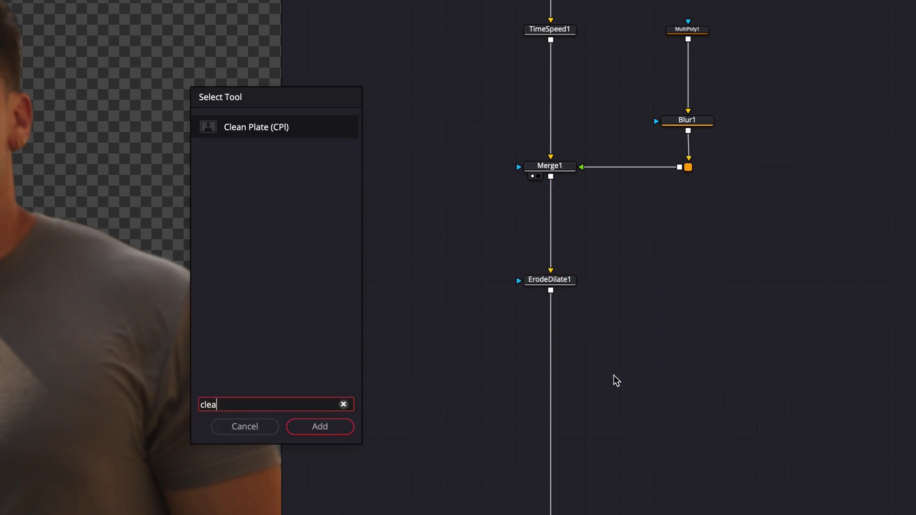
key("Return")
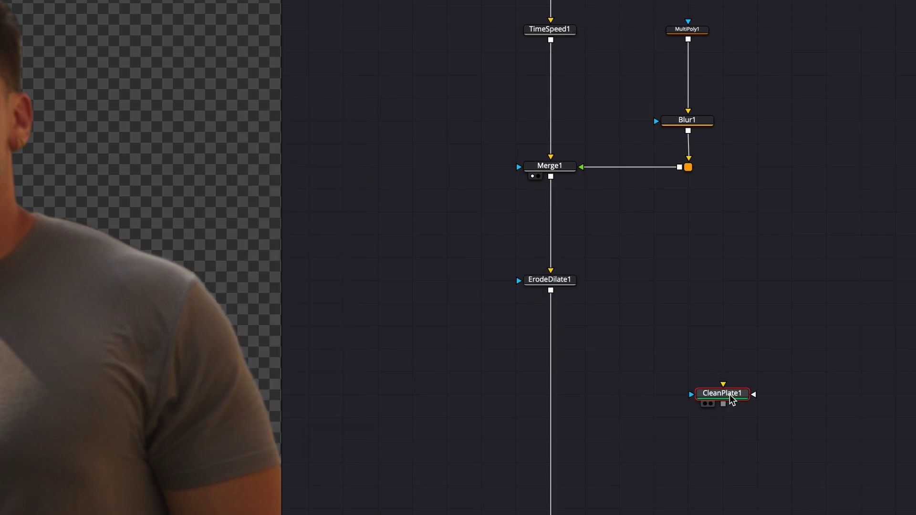
left_click_drag(704, 403, 553, 379)
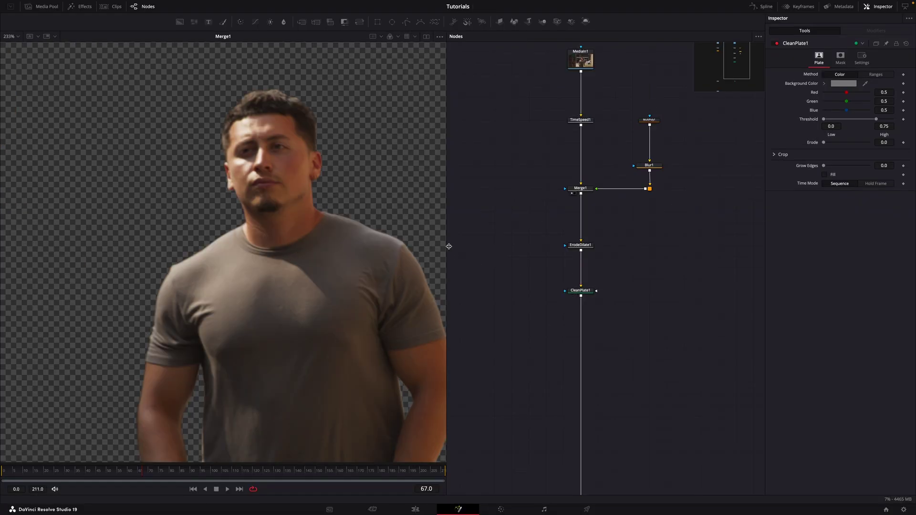
Show CleanPlate1's alpha in the viewer and connect ErodeDilate1's output to its Garbage Matte input.
key("1")
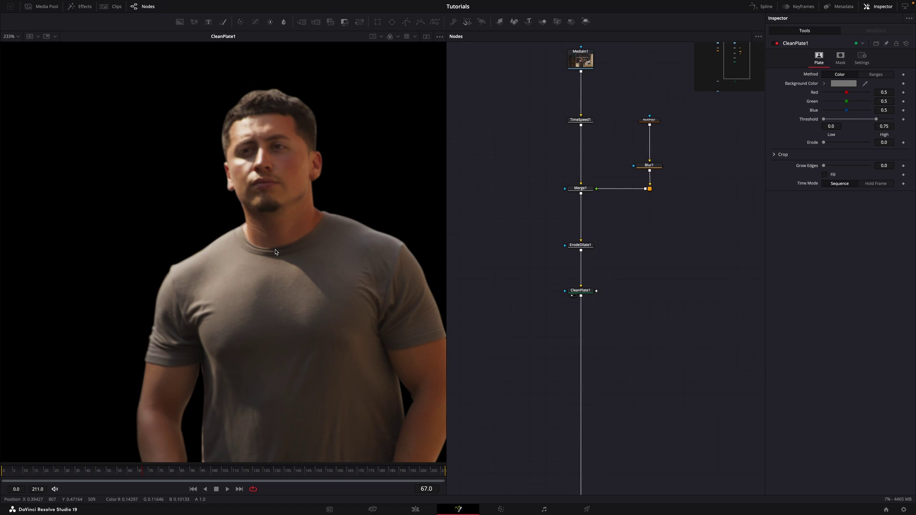
key("a")
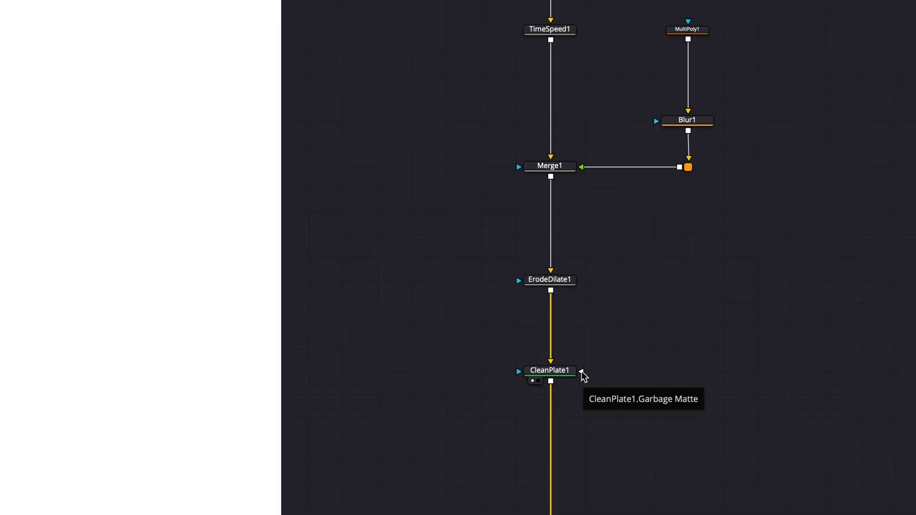
left_click_drag(582, 373, 552, 292)
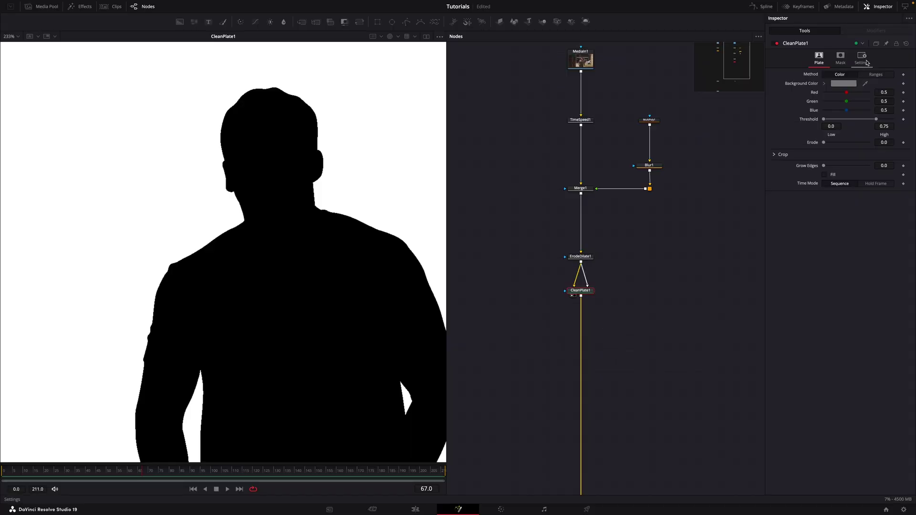
Invert CleanPlate1's garbage matte and return the viewer to the colour image.
left_click(841, 57)
left_click(774, 73)
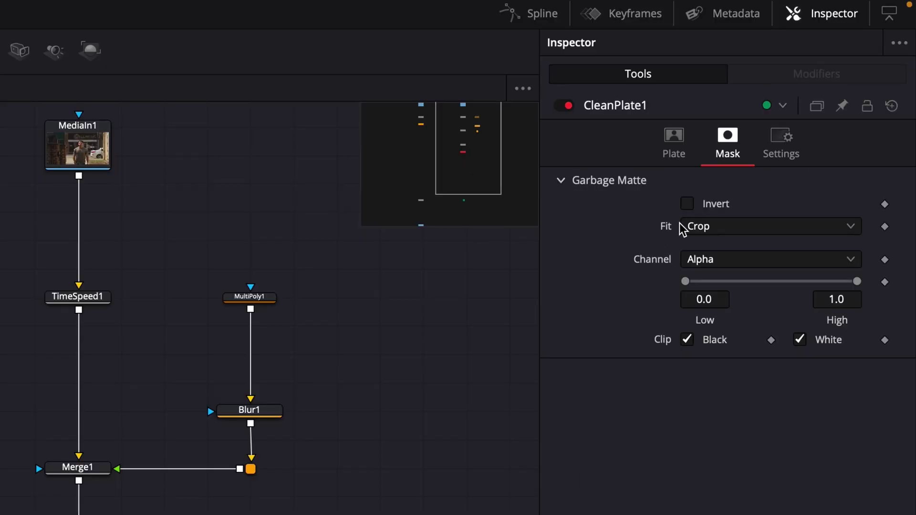
left_click(688, 204)
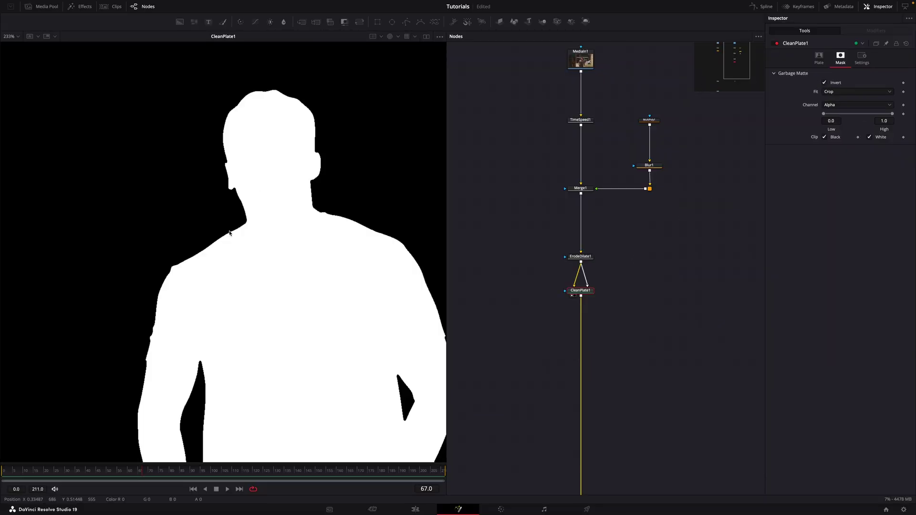
key("c")
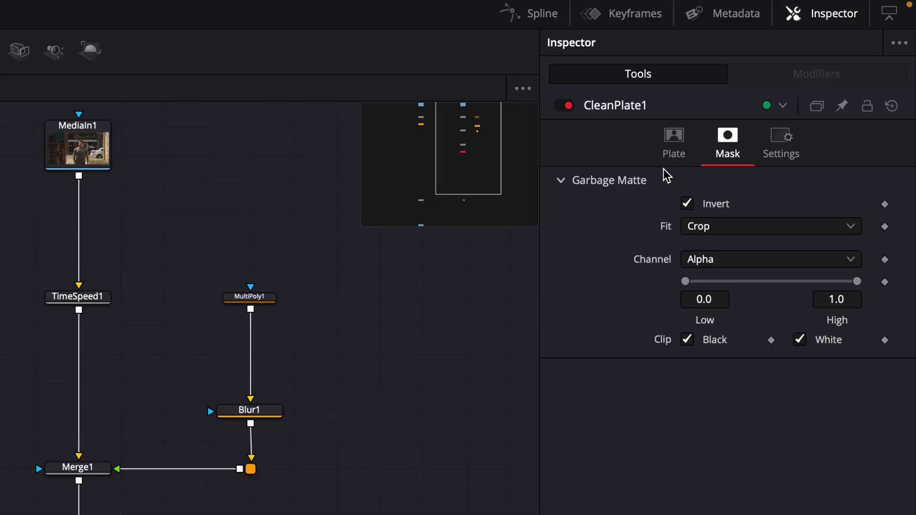
Set CleanPlate1's Grow Edges to about 0.0126 and try its Fill option.
left_click(673, 140)
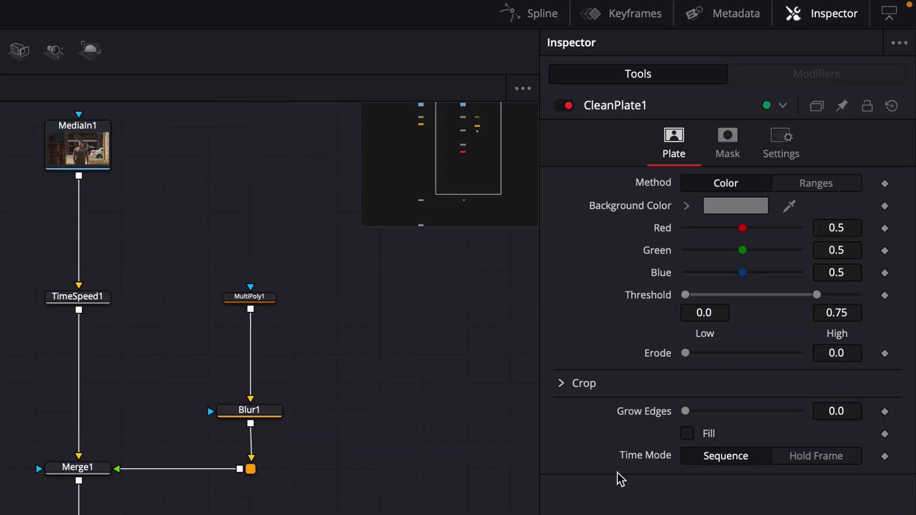
left_click_drag(687, 410, 696, 415)
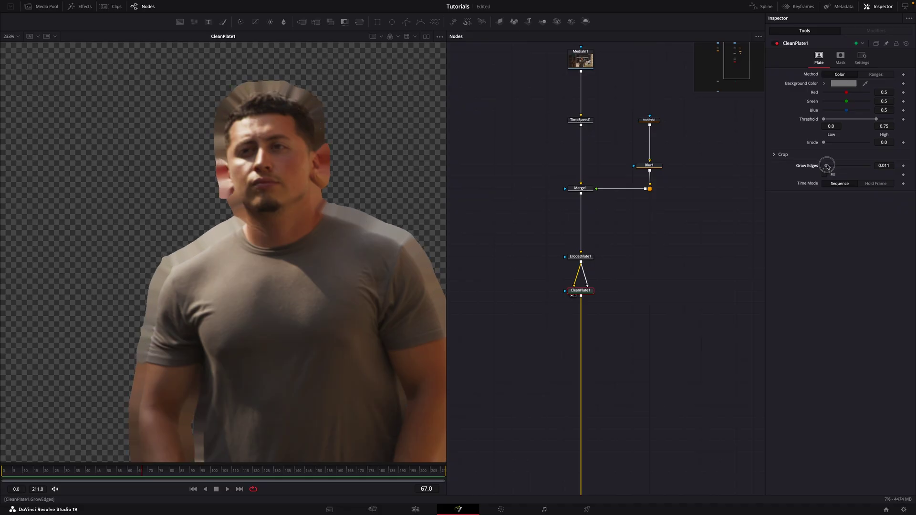
left_click_drag(828, 168, 829, 167)
left_click(825, 175)
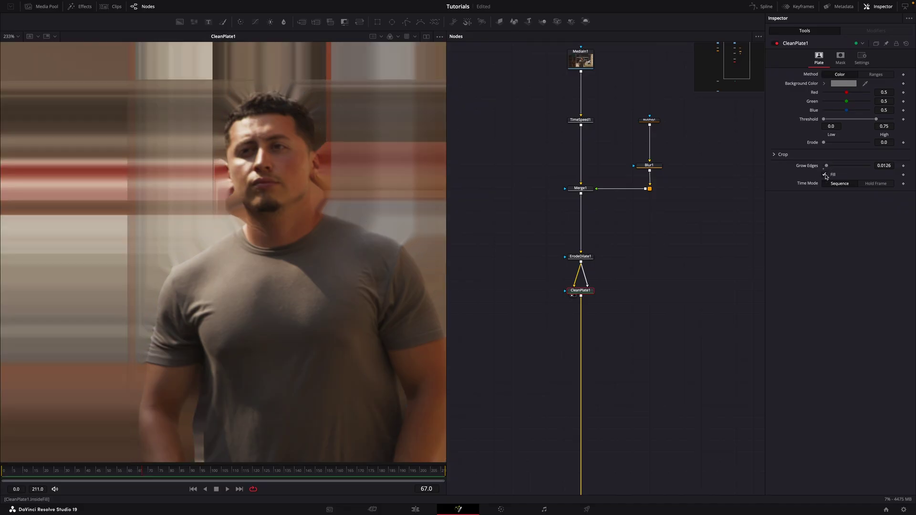
Restrict ErodeDilate1 to the alpha channel by turning off its red, green and blue channels.
left_click(581, 258)
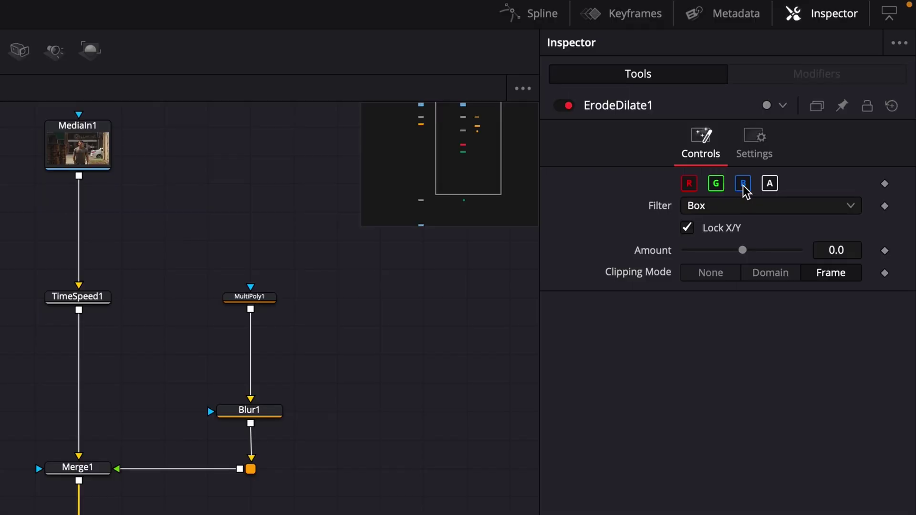
left_click(846, 74)
left_click(836, 74)
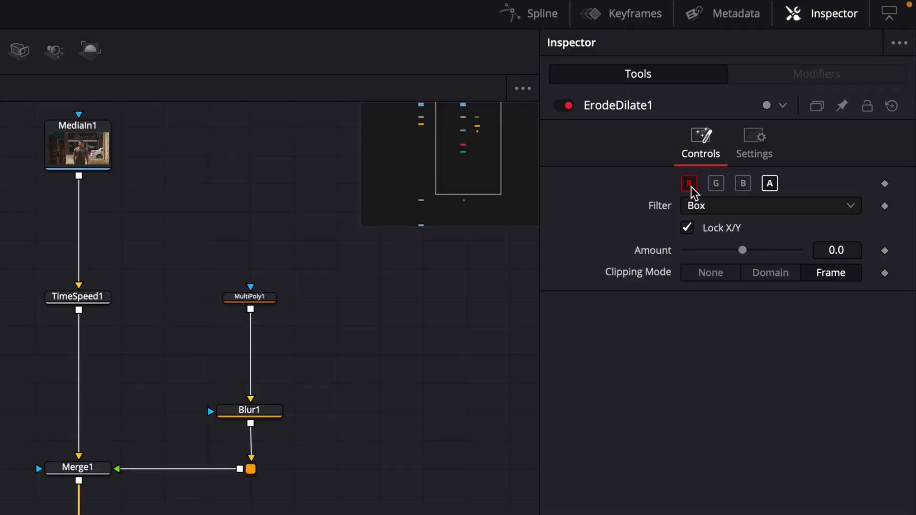
left_click(689, 183)
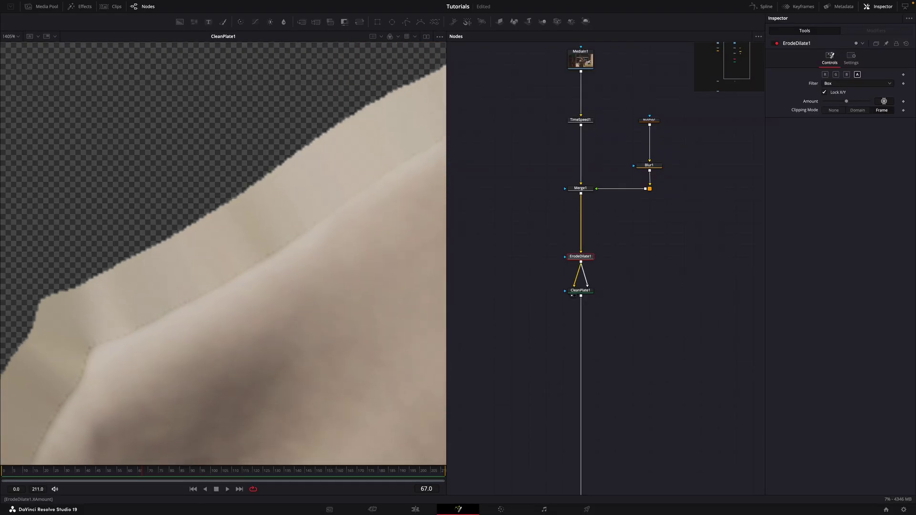
Set ErodeDilate1's amount to -0.00086 and inspect the extended shoulder edge.
left_click_drag(883, 101, 851, 101)
scroll(231, 280, "down", 4)
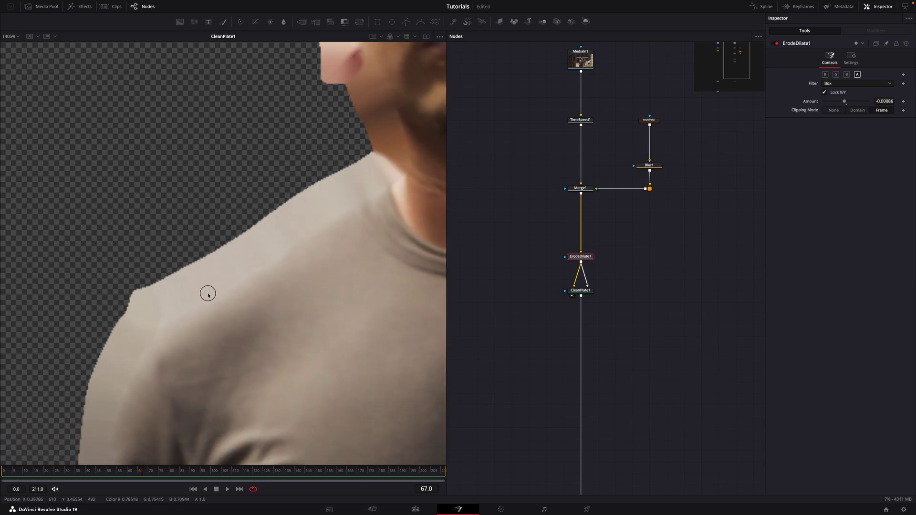
scroll(208, 295, "down", 2)
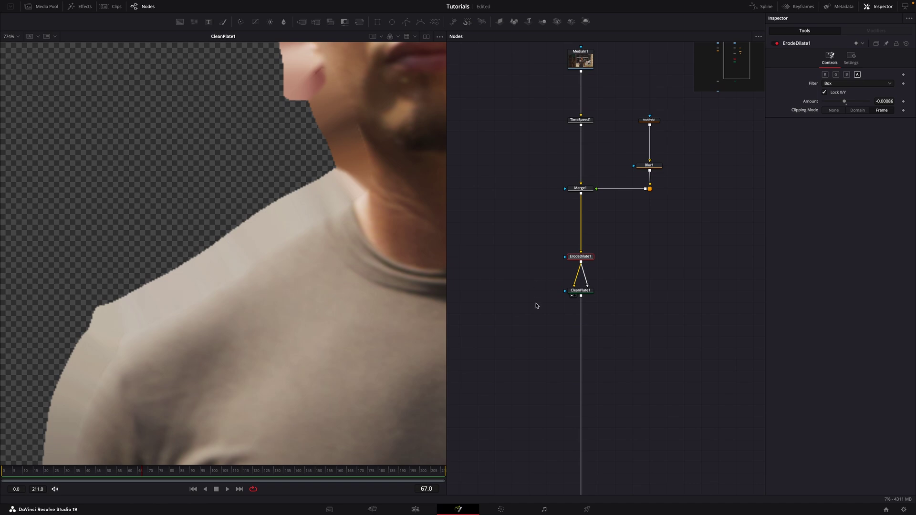
Add a Copy (Cop) node directly after CleanPlate1 on the foreground branch.
left_click(493, 383)
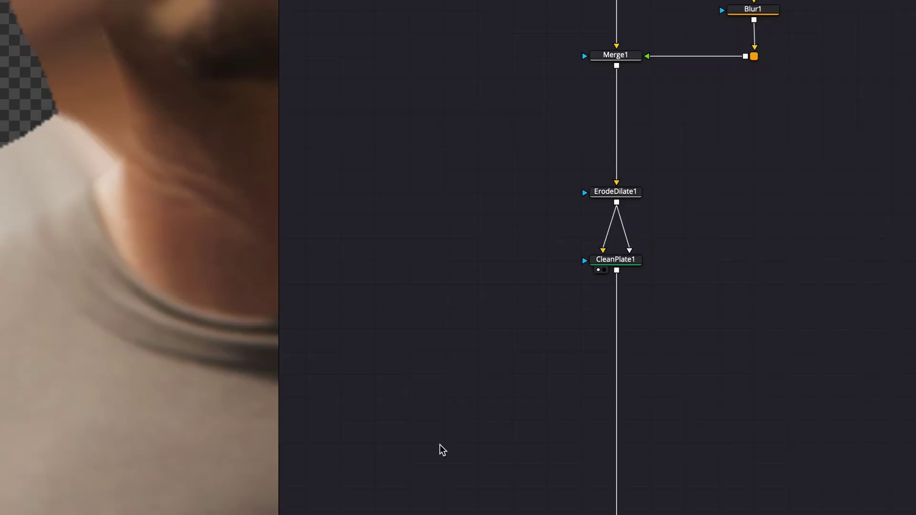
key("shift+space")
type("copy")
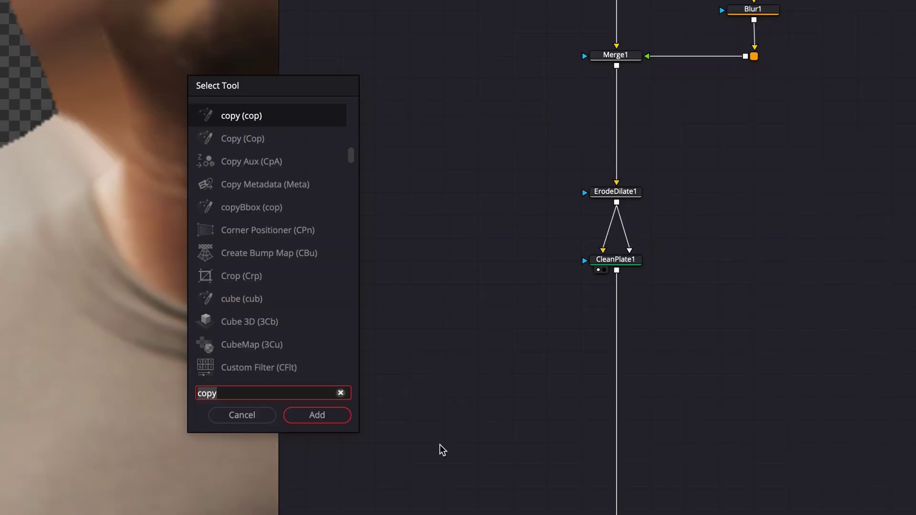
key("Down")
key("Return")
left_click_drag(448, 403, 620, 375)
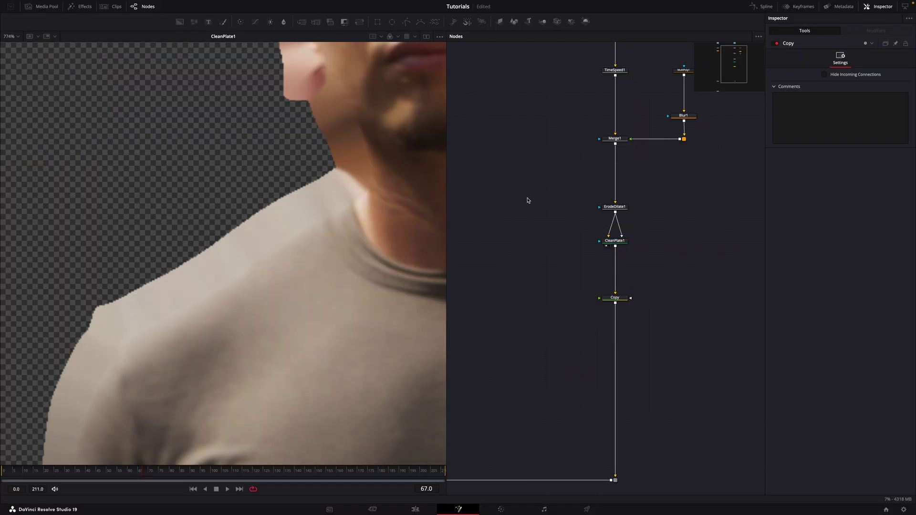
Place pipe routers that branch Merge1's output around ErodeDilate1 and CleanPlate1 toward the Copy node.
key("shift+r")
left_click_drag(530, 198, 613, 172)
left_click(616, 172, "alt")
left_click_drag(529, 196, 529, 177)
left_click(562, 236, "alt")
left_click_drag(563, 236, 530, 298)
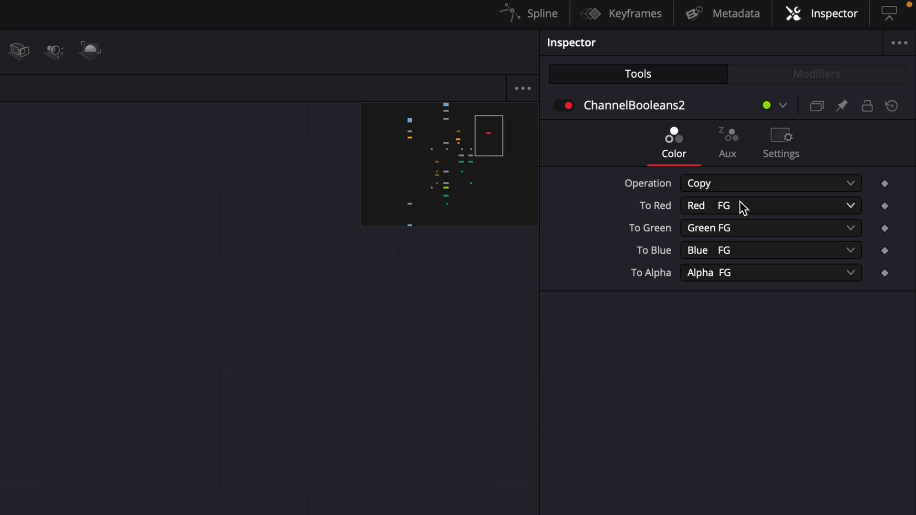
Set ChannelBooleans2 to take its red, green and blue channels from Red BG, Green BG and Blue BG.
left_click(740, 206)
left_click(747, 327)
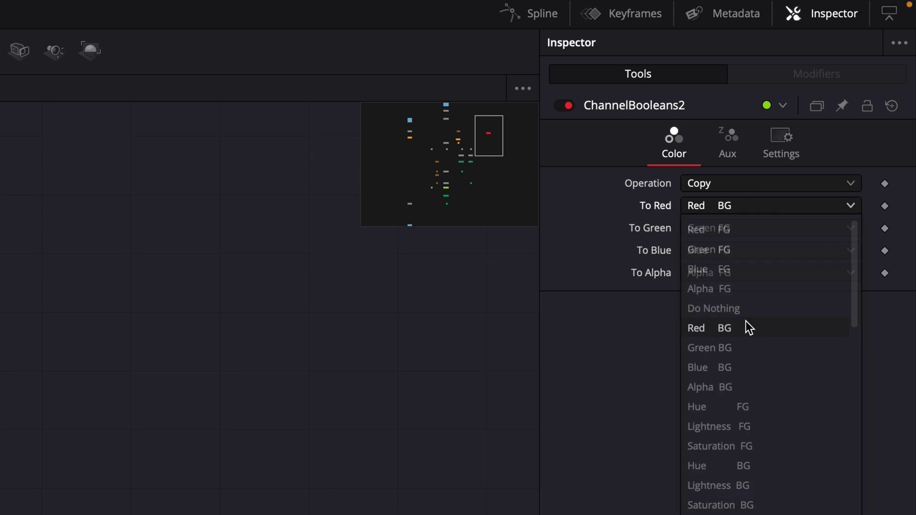
left_click(740, 228)
left_click(748, 371)
left_click(696, 250)
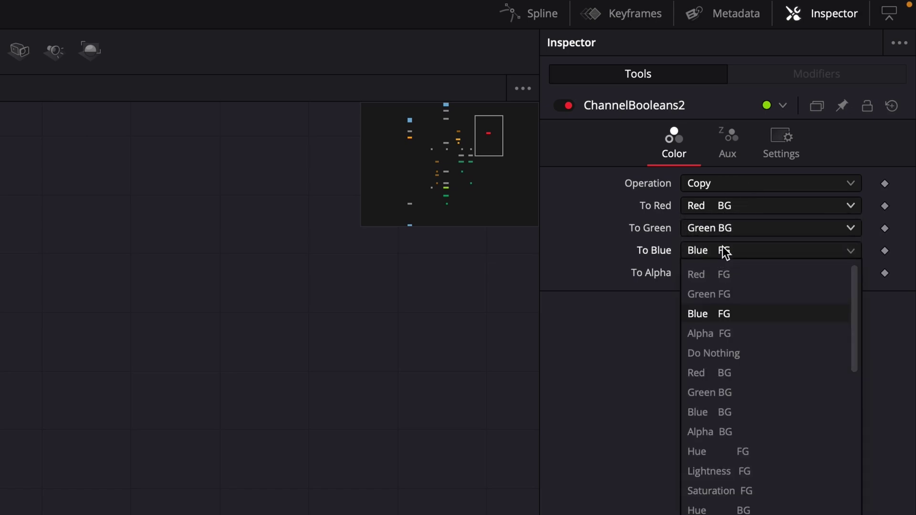
left_click(728, 417)
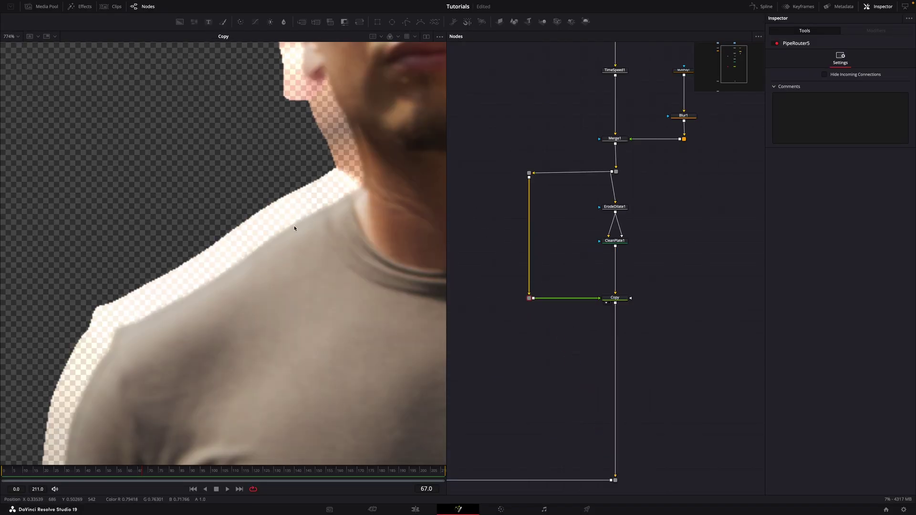
Add an Alpha Multiply node directly after the Copy node.
left_click_drag(338, 185, 325, 213)
left_click(615, 299)
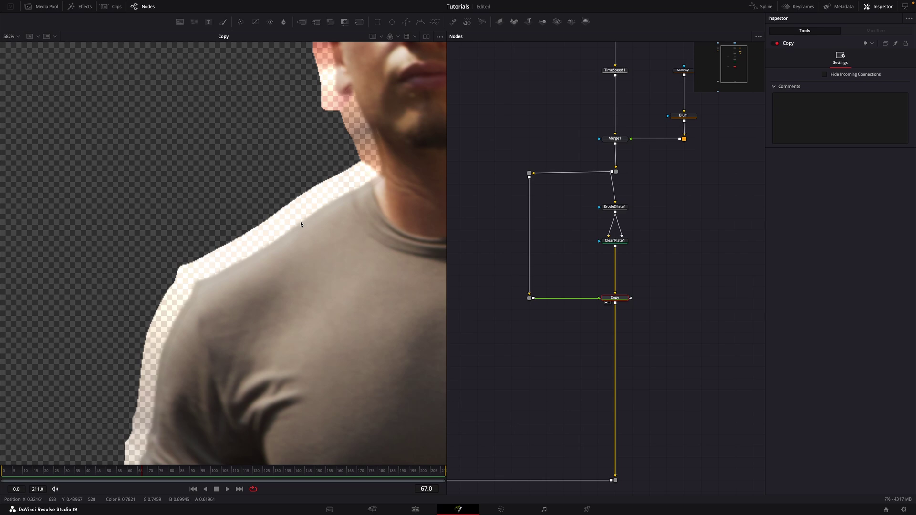
key("shift+space")
type("copy")
key("BackSpace")
key("BackSpace")
key("BackSpace")
key("BackSpace")
type("alph")
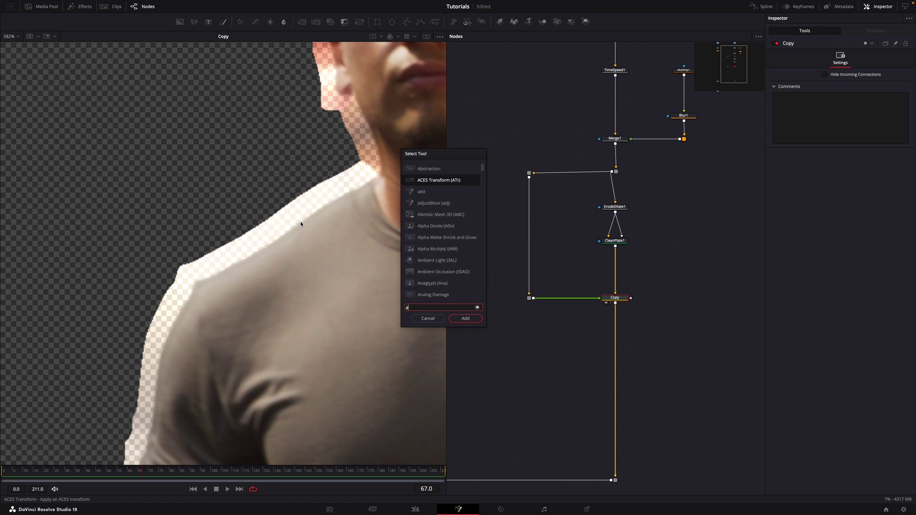
key("Down")
key("Down")
key("Return")
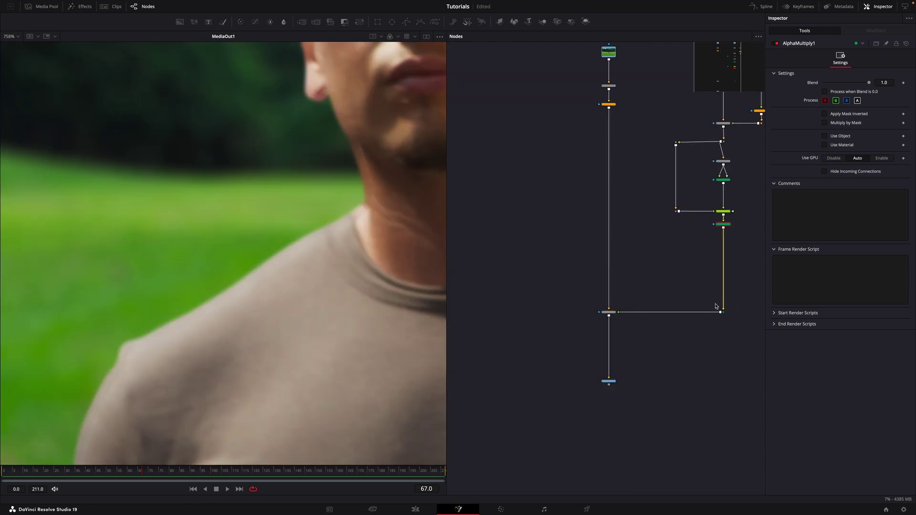
Compare MediaOut1's shoulder edge with ErodeDilate1, CleanPlate1, Copy and AlphaMultiply1 bypassed and enabled together.
left_click_drag(680, 233, 592, 301)
scroll(593, 304, "up", 2)
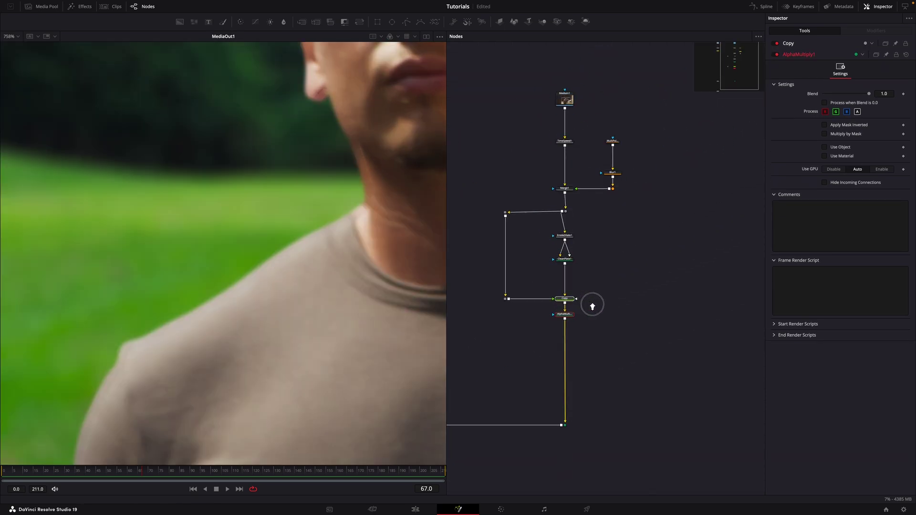
left_click_drag(599, 359, 537, 211)
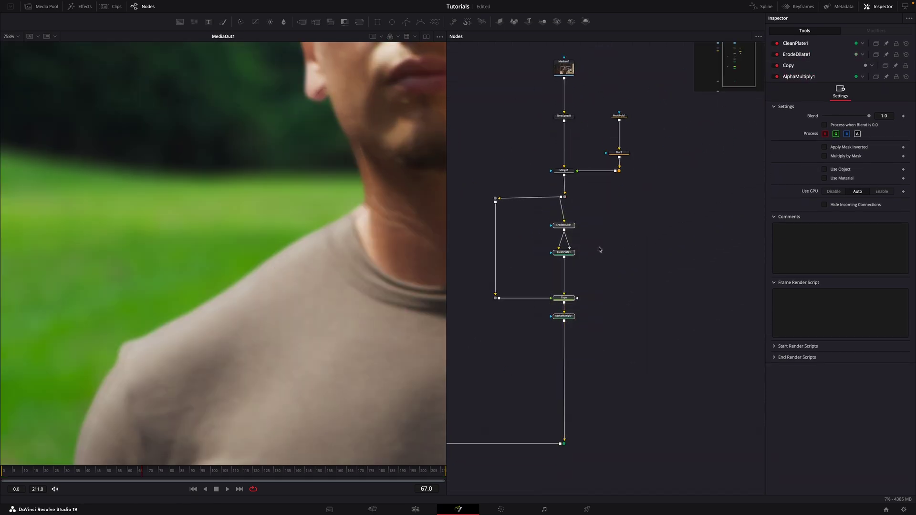
key("ctrl+p")
key("ctrl+p")
key("ctrl+p")
key("ctrl+p")
key("ctrl+p")
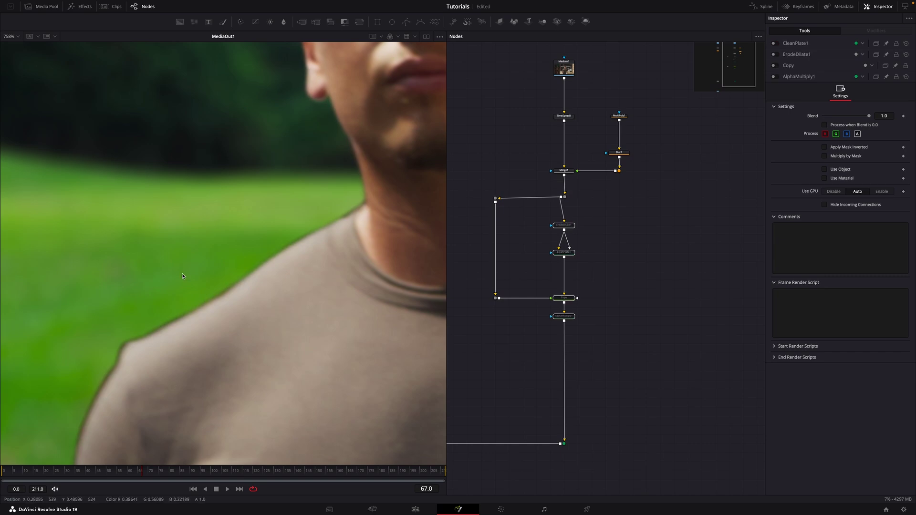
key("ctrl+p")
scroll(409, 210, "down", 6)
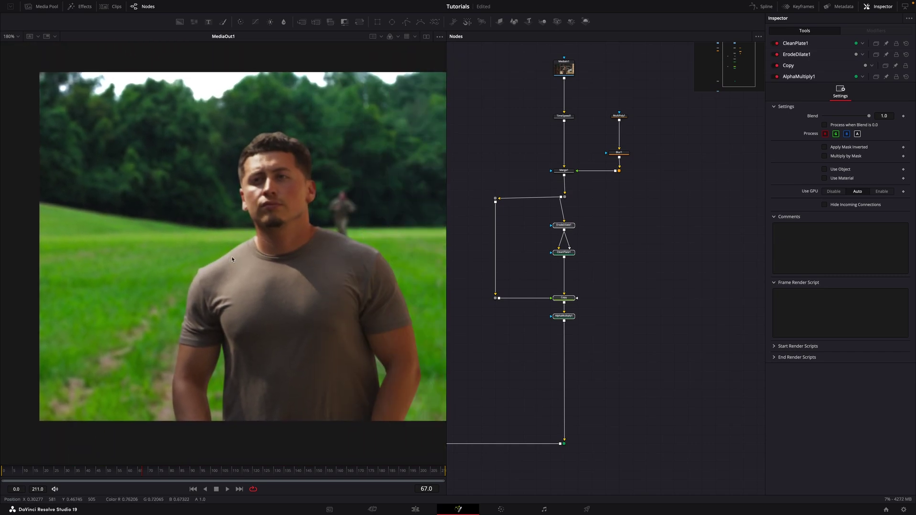
Move ErodeDilate1 and CleanPlate1 onto a routed side branch off Merge1, and detach Copy and AlphaMultiply1 below them.
left_click_drag(591, 331, 535, 213)
scroll(181, 391, "up", 4)
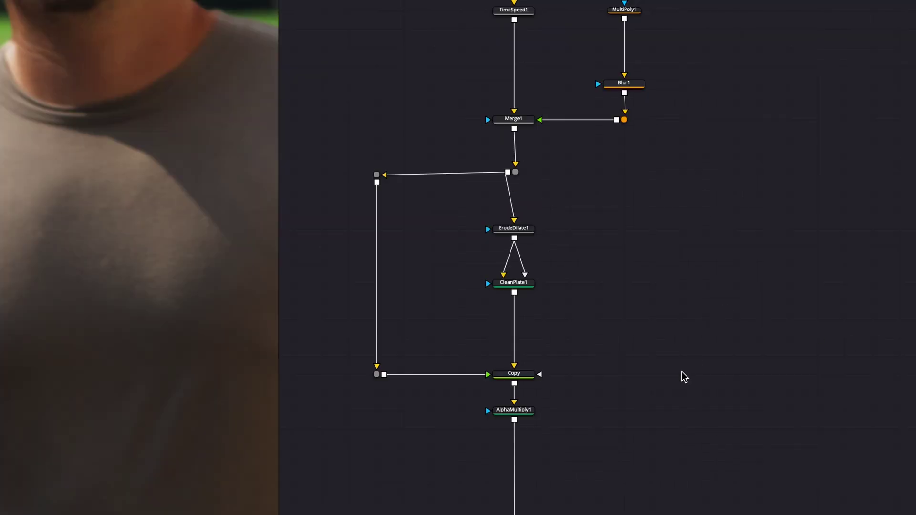
mouse_move(617, 336)
left_mouse_down()
mouse_move(529, 210)
mouse_move(630, 234)
mouse_move(673, 207)
mouse_move(676, 228)
mouse_move(675, 187)
mouse_move(625, 222)
left_mouse_up()
left_click(558, 249)
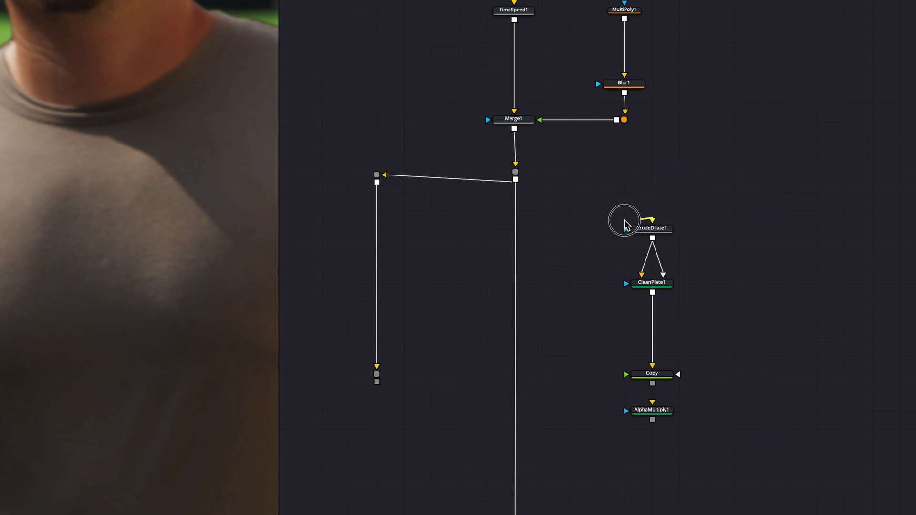
left_click_drag(743, 486, 579, 351)
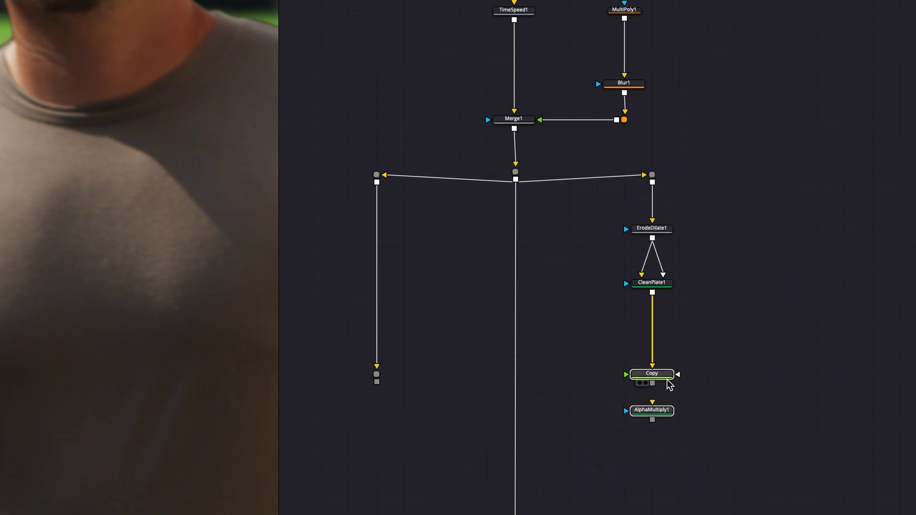
left_click_drag(669, 384, 670, 494)
Insert a Dissolve node on the central pipe below Merge1's router.
key("shift+space")
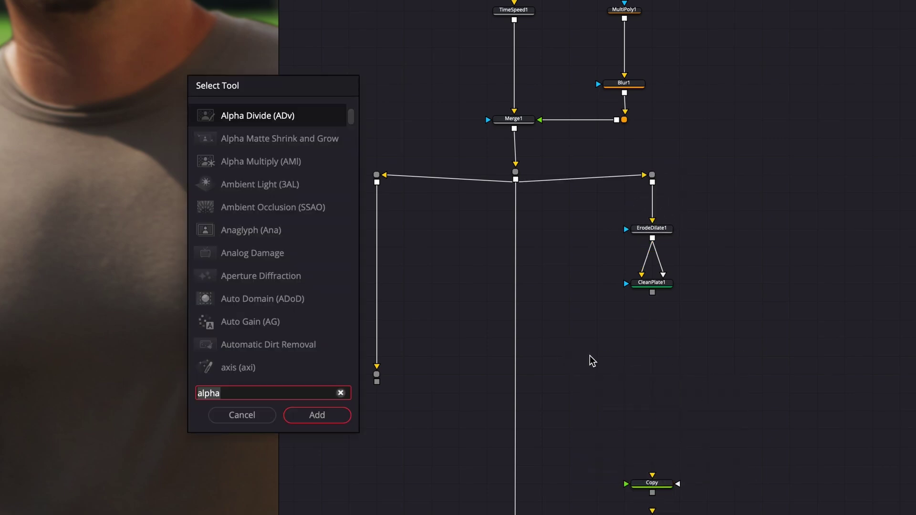
type("di")
type("ss")
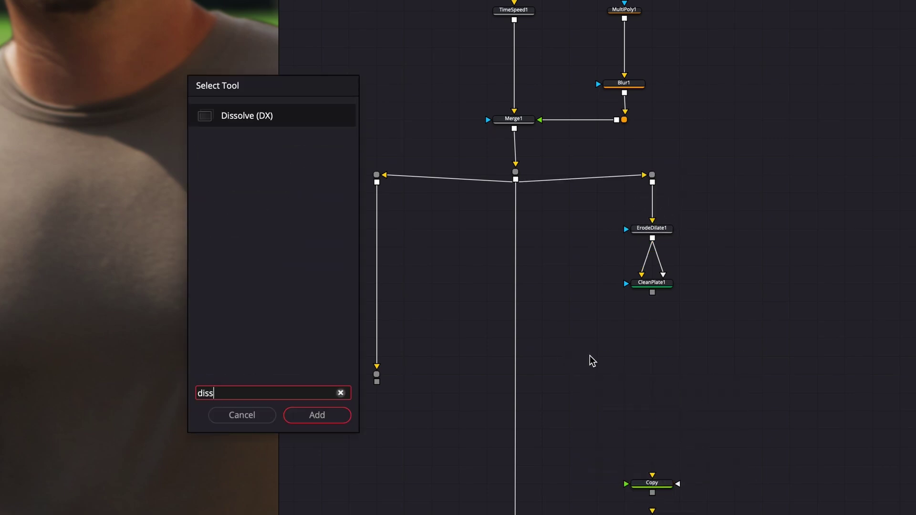
key("Return")
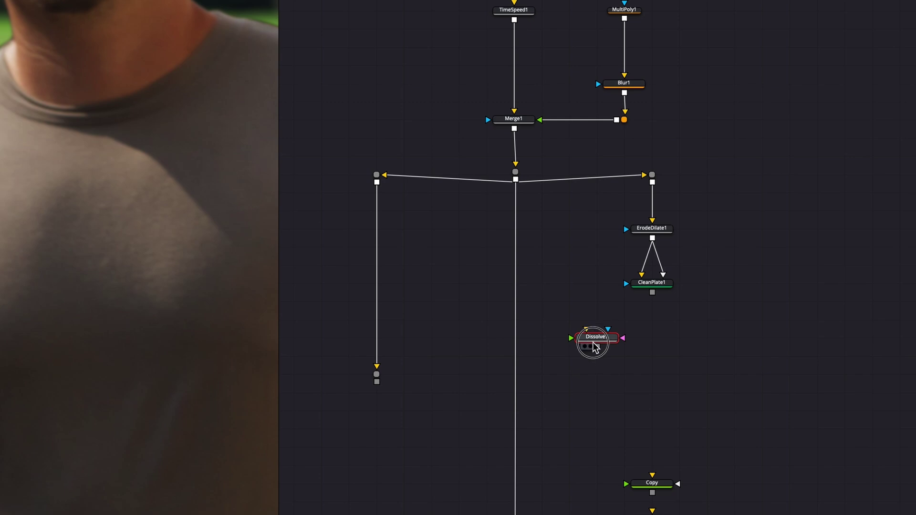
left_click(518, 380)
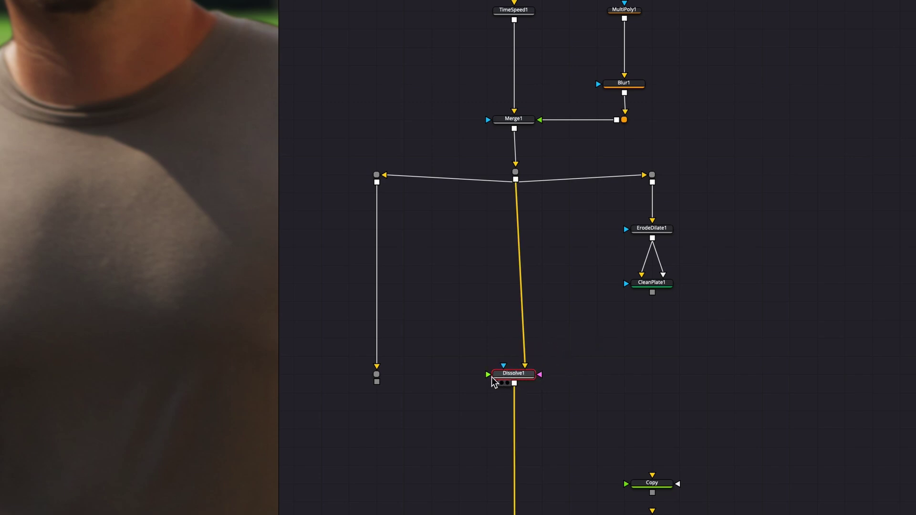
Connect CleanPlate1's output to Dissolve1's foreground input through a pipe router.
left_click_drag(493, 381, 652, 293)
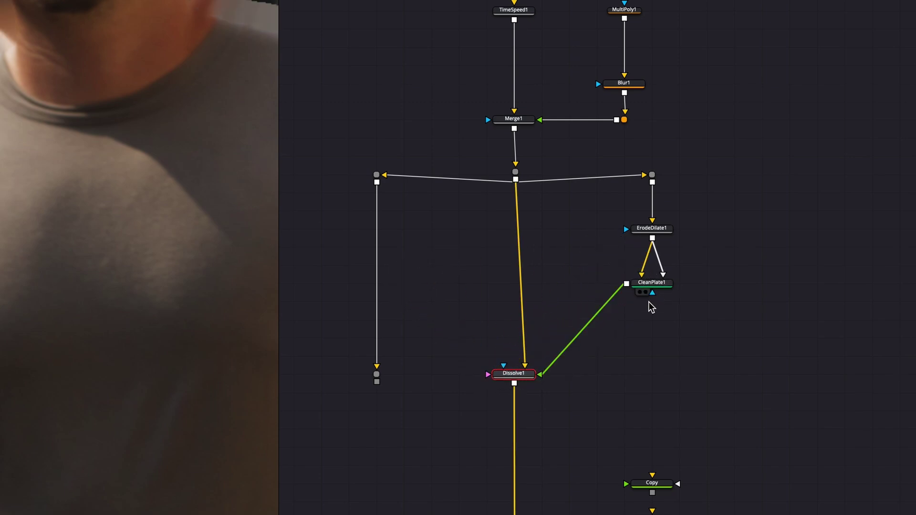
left_click(591, 321, "alt")
left_click_drag(590, 321, 652, 374)
left_click(783, 364)
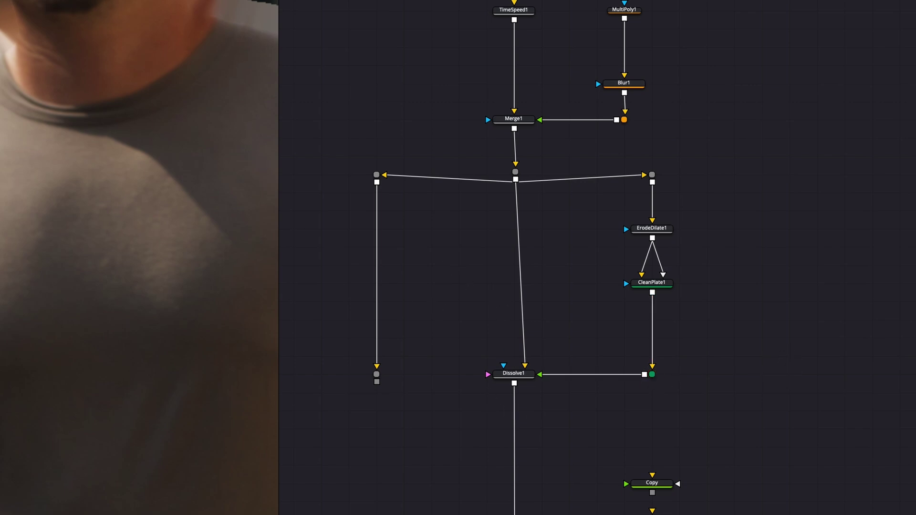
Add a Polygon mask above Dissolve1 and feed it through a router into Dissolve1's effect mask input.
left_click(433, 281)
mouse_move(504, 366)
left_mouse_down()
mouse_move(431, 293)
mouse_move(435, 373)
left_mouse_up()
left_click(453, 315, "alt")
left_click(432, 283)
Draw a closed, rounded Polygon1 shape around the dark edge of the man's shoulder beside his neck.
left_click_drag(282, 125, 304, 141)
left_click_drag(266, 194, 244, 207)
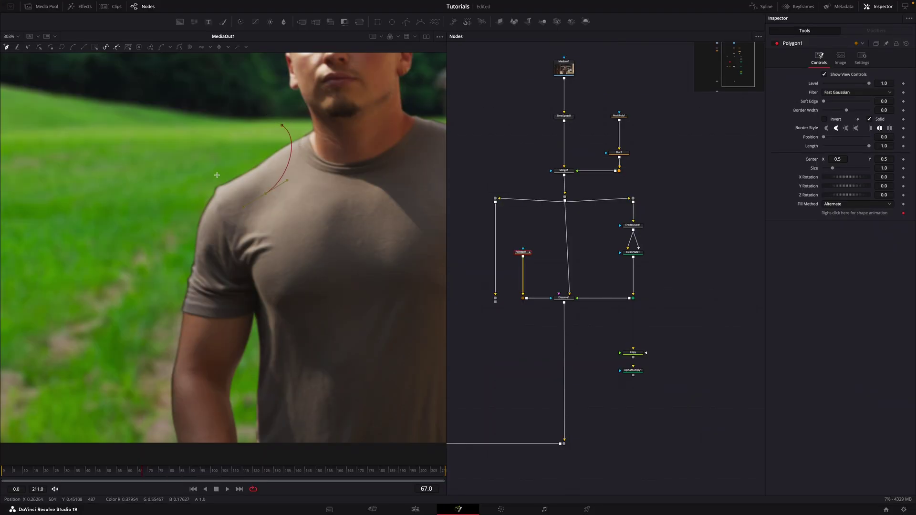
left_click_drag(217, 173, 218, 153)
left_click(282, 125)
left_click_drag(305, 141, 311, 125)
left_click_drag(266, 194, 273, 193)
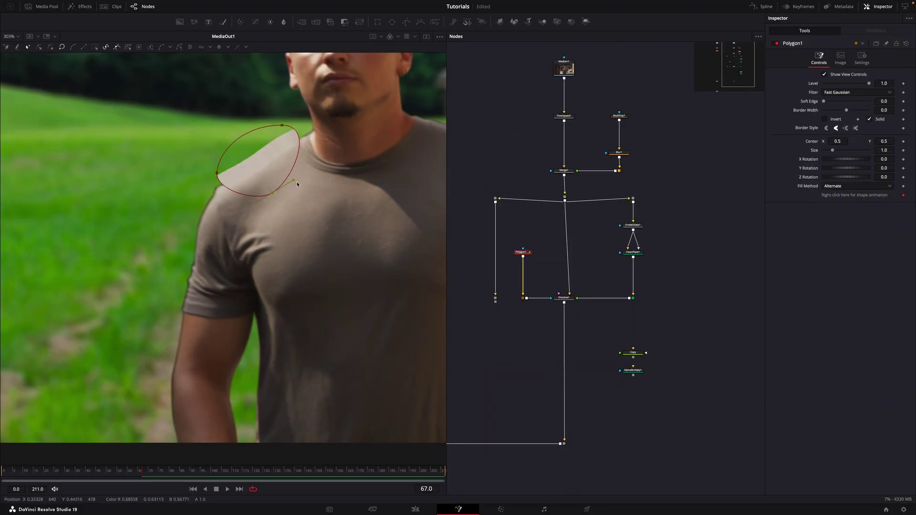
Reinsert Copy and AlphaMultiply1 below Dissolve1 with the unprocessed router branch feeding Copy, and view Merge2.
left_click_drag(633, 353, 564, 327)
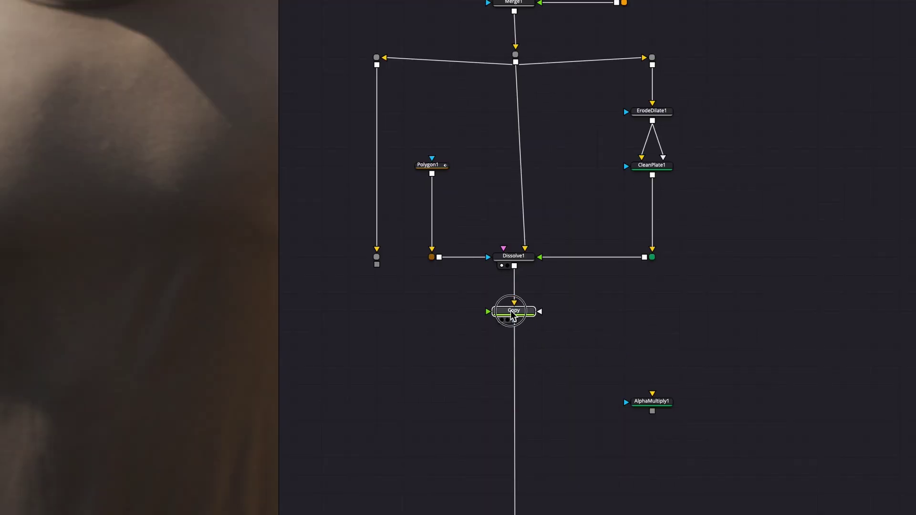
left_click_drag(511, 311, 380, 316)
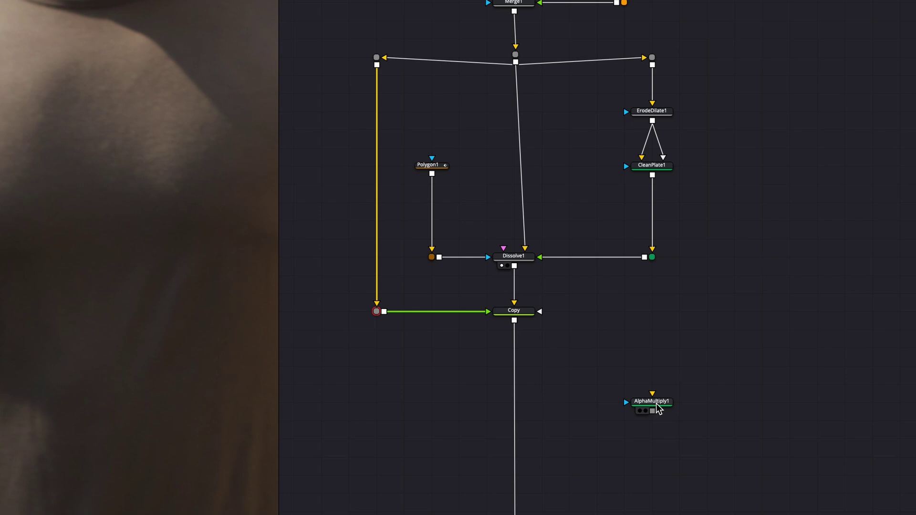
left_click_drag(652, 402, 517, 386)
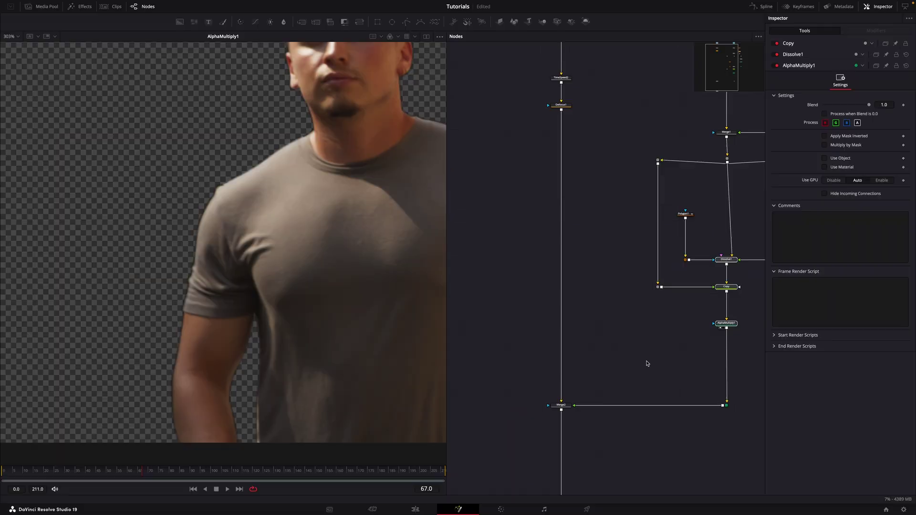
left_click_drag(561, 406, 283, 347)
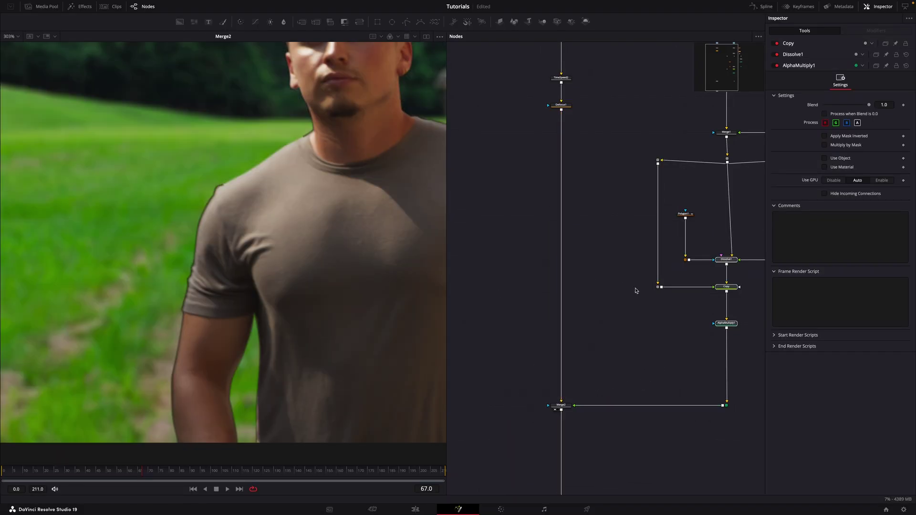
Duplicate the ErodeDilate1 and CleanPlate1 branch with its router beside the original and connect it to the original's router.
scroll(677, 307, "right", 4)
left_click(677, 308)
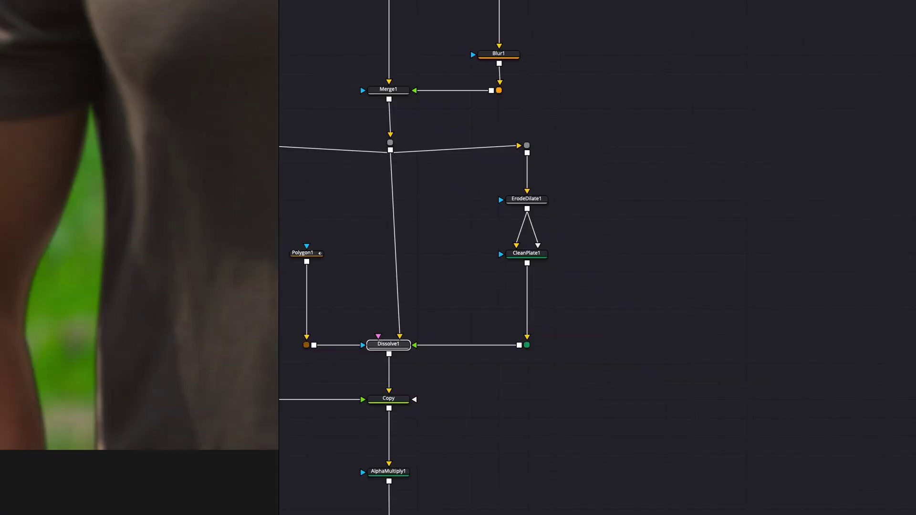
left_click_drag(605, 123, 459, 308)
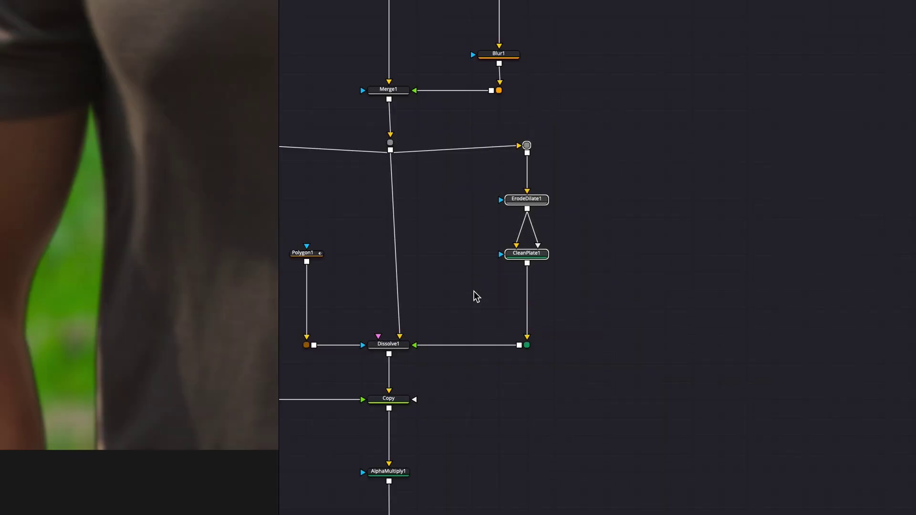
left_click(622, 245)
key("super+v")
left_click_drag(620, 238, 622, 205)
left_click_drag(526, 153, 610, 145)
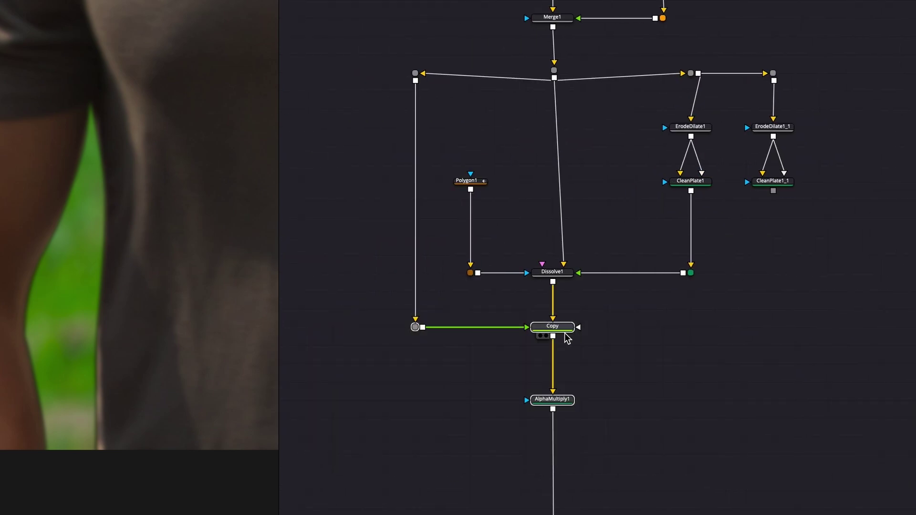
Insert a second Dissolve node between Dissolve1 and Copy, with CleanPlate1_1 routed into its foreground input.
left_click_drag(564, 333, 565, 389)
left_click(667, 374)
key("shift+space")
type("diss")
key("Return")
left_click_drag(675, 388, 564, 352)
left_click_drag(527, 346, 773, 182)
left_click_drag(740, 219, 782, 342)
Tidy Copy and AlphaMultiply1 below Dissolve2, and add a second Polygon mask routed into Dissolve2's effect mask input.
left_click_drag(832, 459, 396, 327)
left_click_drag(542, 348, 541, 385)
left_click(478, 313)
left_click(406, 22)
left_click_drag(500, 318, 470, 310)
left_click_drag(498, 351, 469, 382)
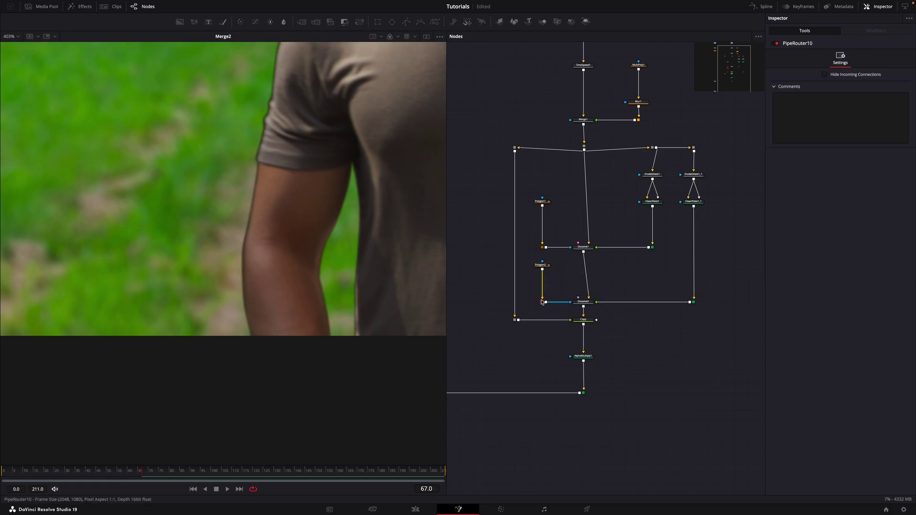
left_click(542, 265)
scroll(248, 310, "up", 3)
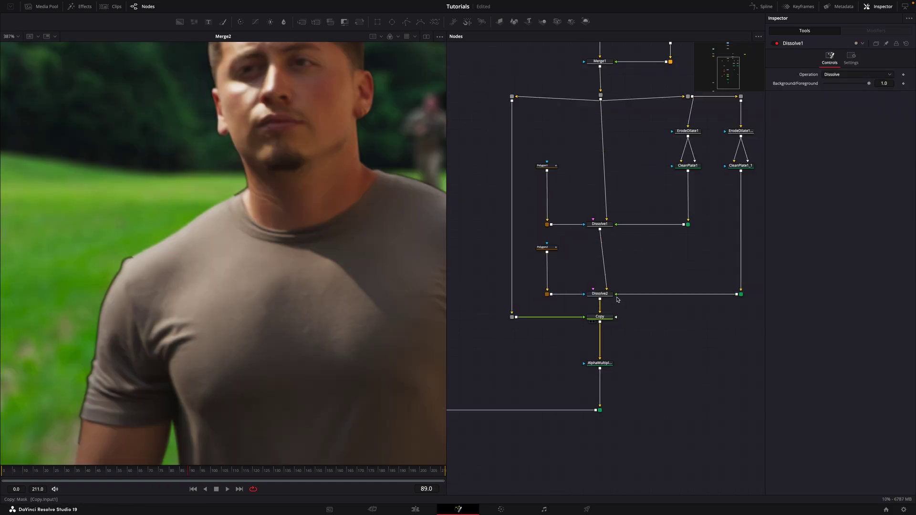
Try a partial Background/Foreground mix of about 0.48 on Dissolve1 and return the mix to full.
left_click(599, 224)
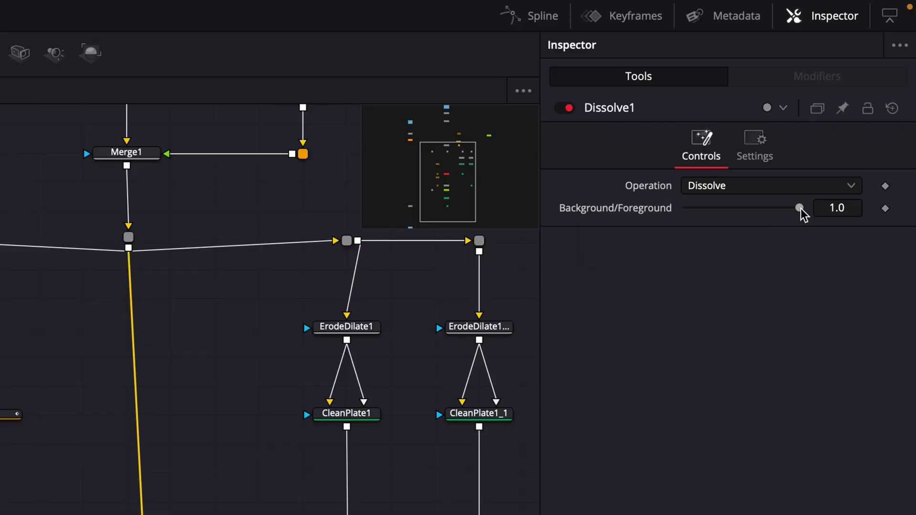
left_click_drag(800, 209, 720, 220)
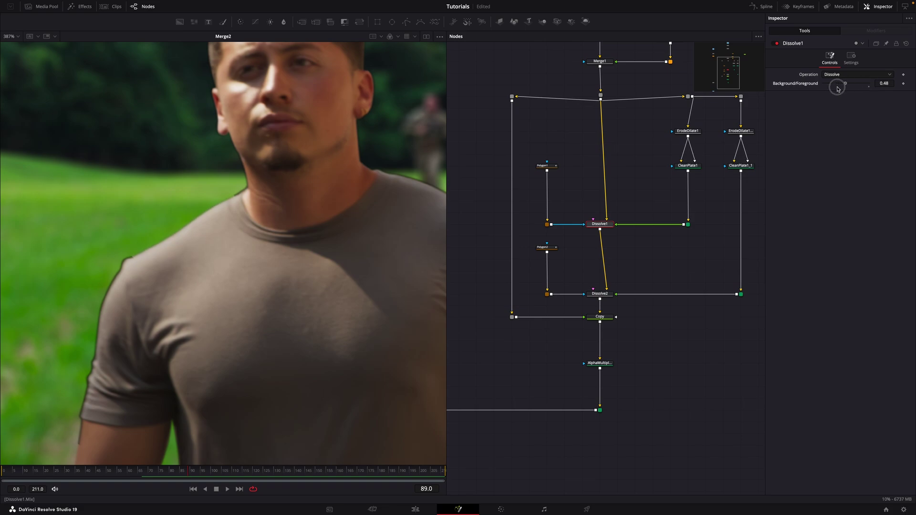
left_click_drag(838, 89, 898, 88)
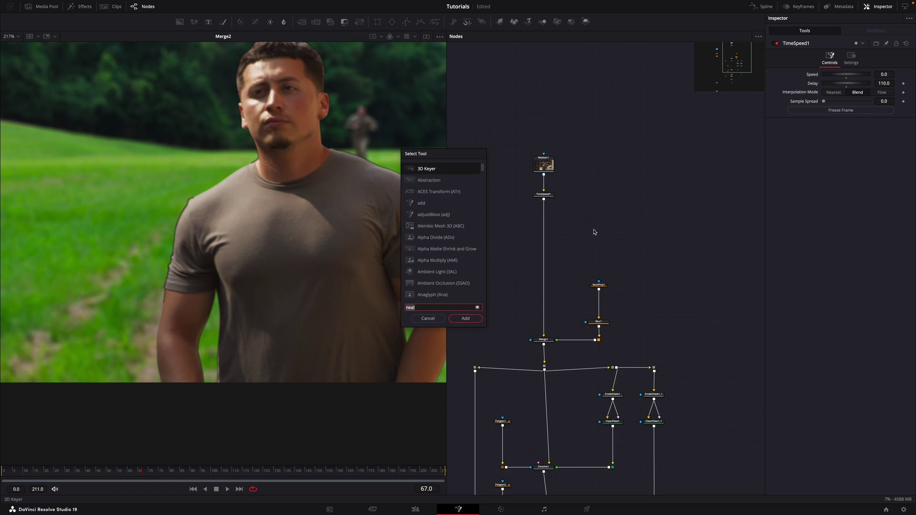
Insert a Neat Video Reduce Noise v5 node between TimeSpeed1 and Merge1 and show it in the viewer.
type("neat")
key("Return")
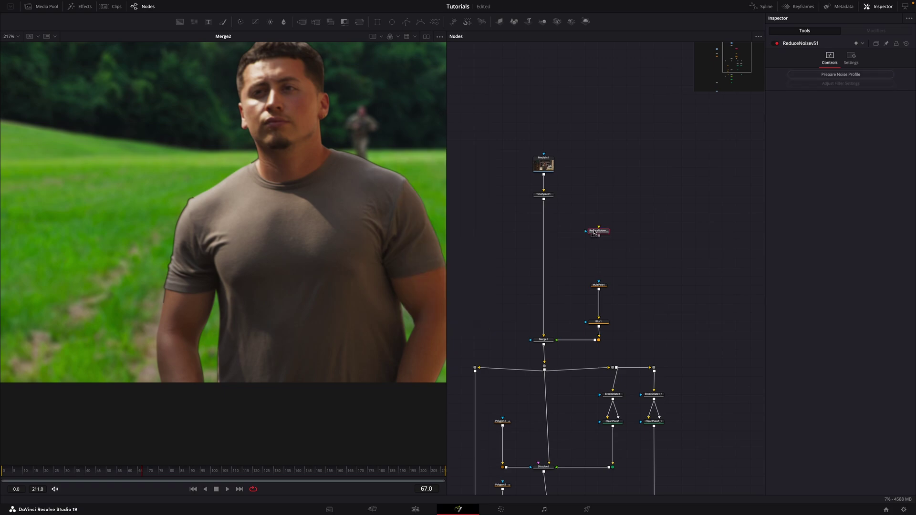
left_click_drag(575, 234, 543, 234)
key("1")
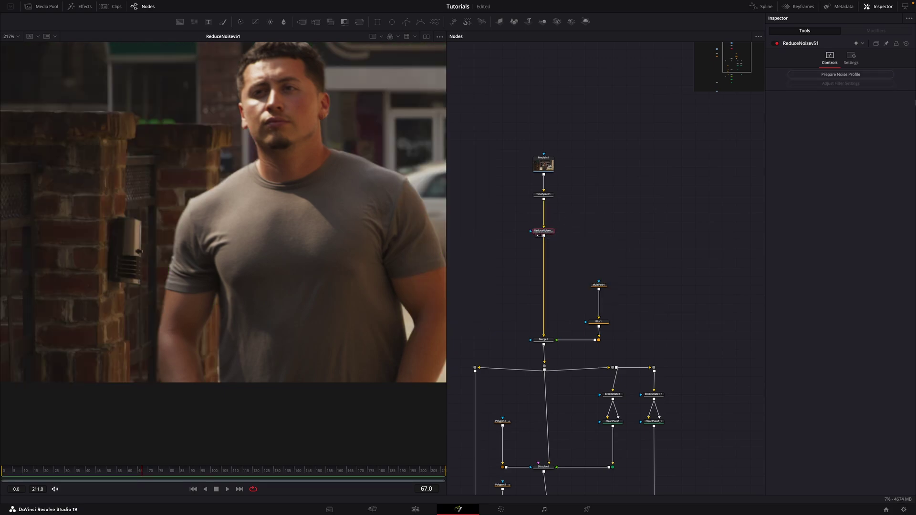
Build ReduceNoisev51's noise profile from the small automatically selected area and apply it.
left_click(841, 74)
left_click(243, 111)
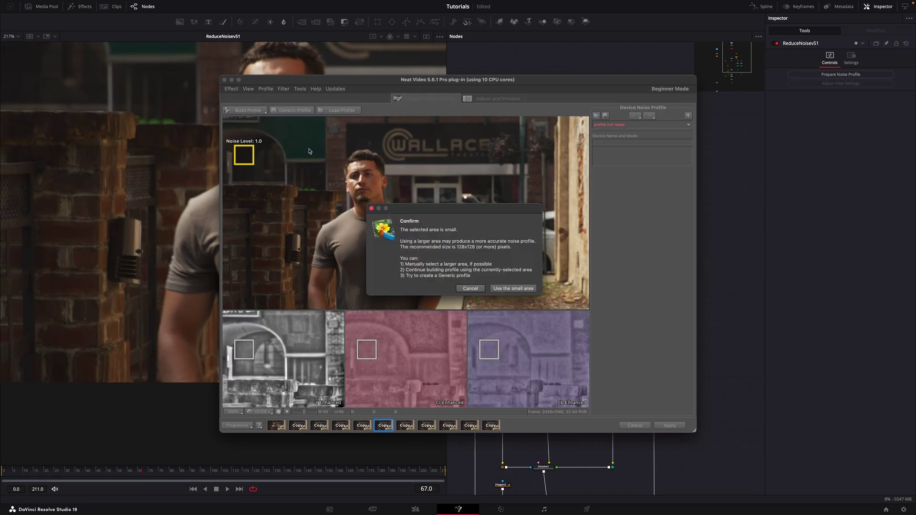
left_click(510, 290)
left_click(670, 425)
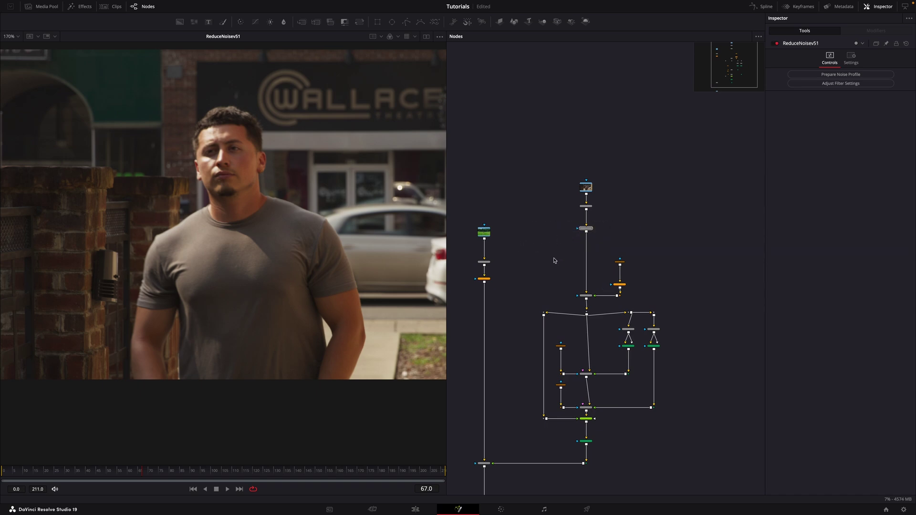
Show MediaOut1 in the viewer and inspect the man's edges in the denoised composite.
left_click_drag(502, 451, 539, 280)
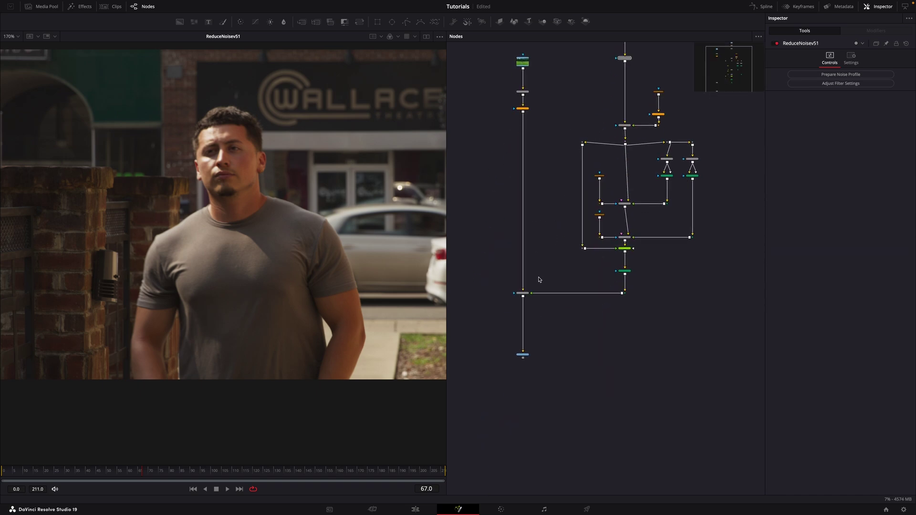
left_click_drag(521, 365, 595, 358)
left_click_drag(521, 346, 247, 331)
key("1")
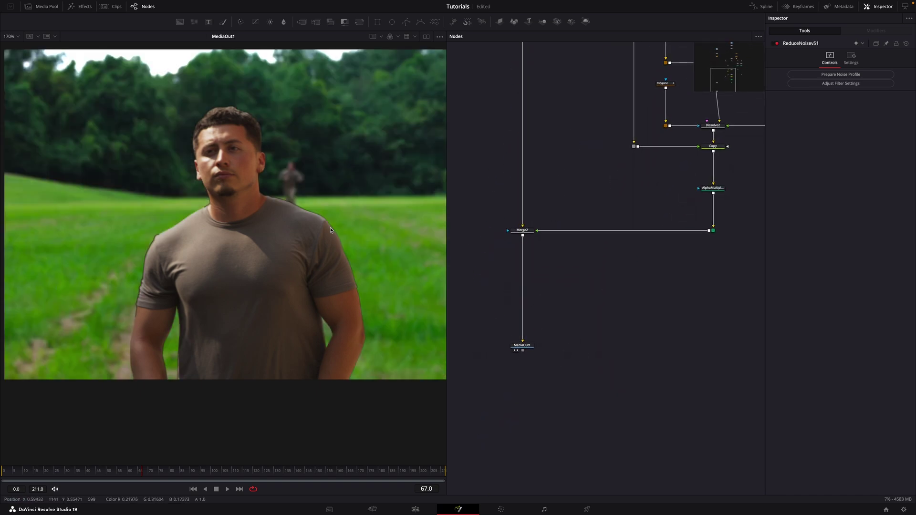
scroll(176, 222, "up", 3)
scroll(239, 219, "down", 5)
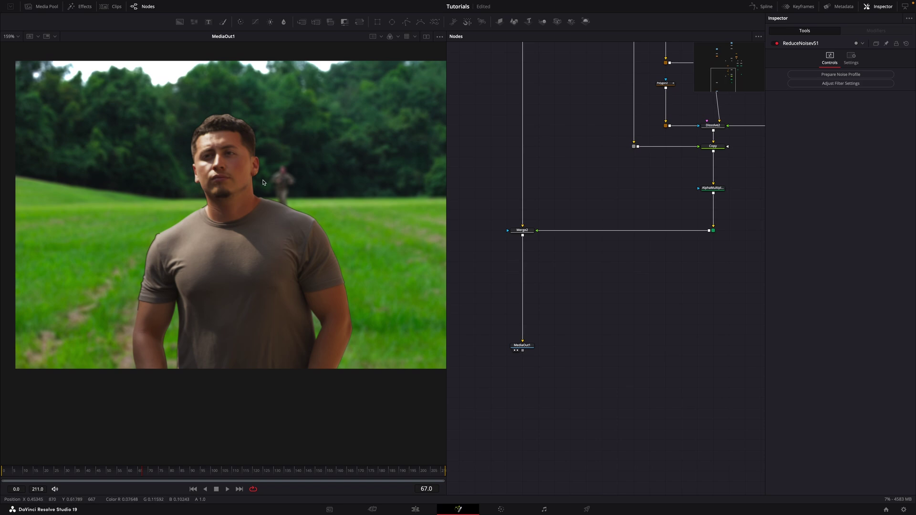